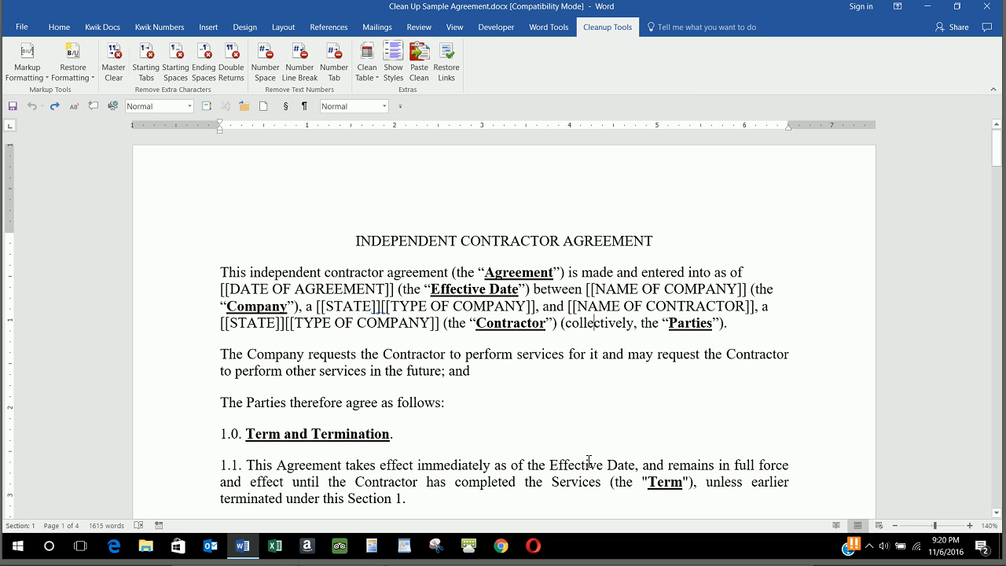
- Examine the sample agreement's headings, defined terms, typed paragraph numbers and footnotes to see which formatting it contains
scroll(597, 364, "down", 7)
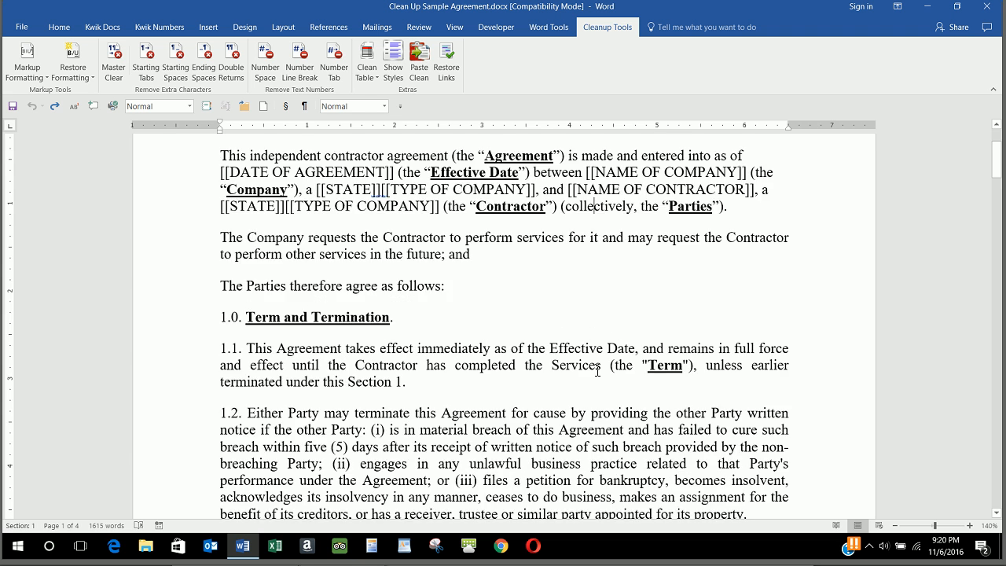
scroll(593, 366, "up", 7)
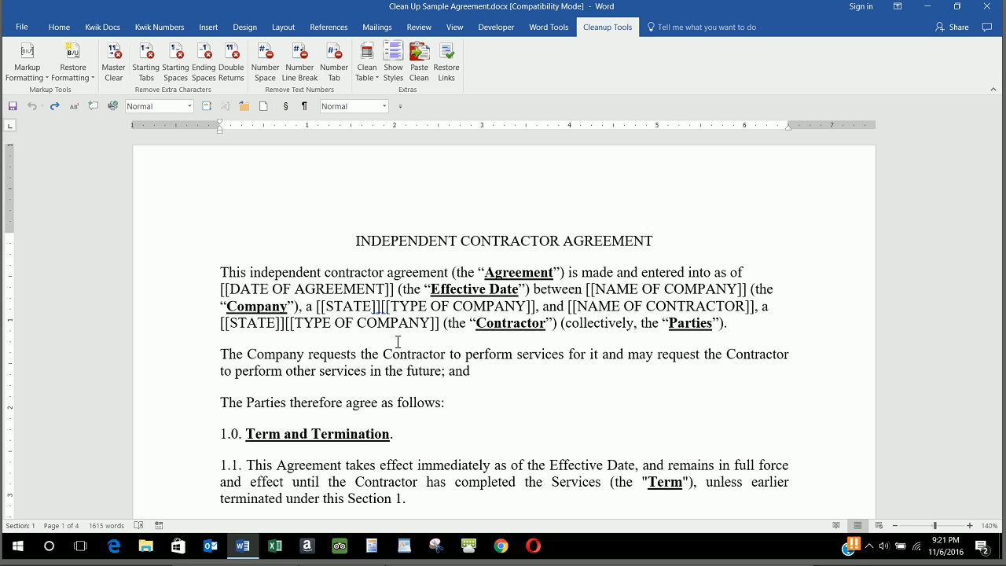
scroll(397, 346, "down", 2)
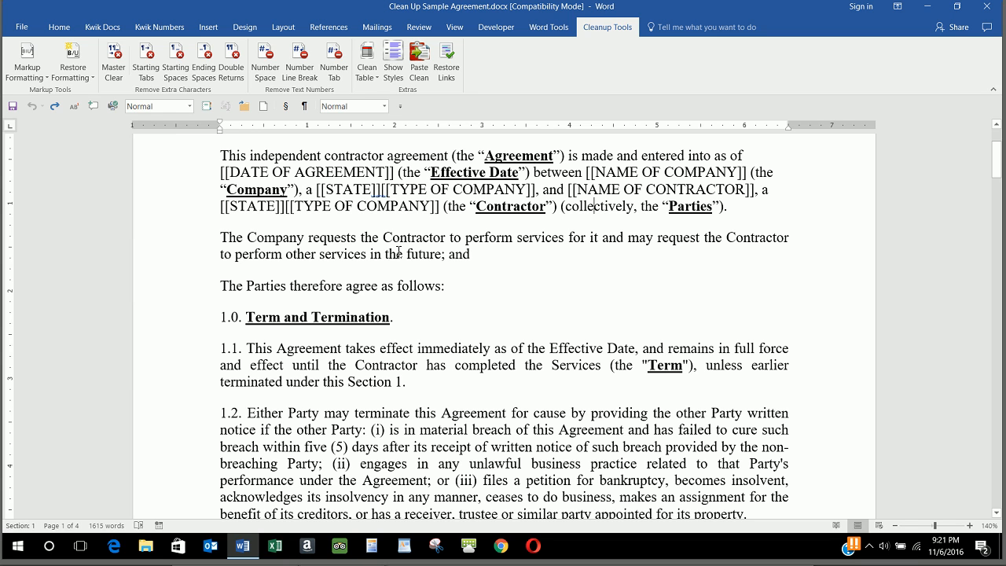
left_click(312, 317)
left_click(441, 365)
scroll(440, 364, "down", 2)
scroll(441, 364, "down", 6)
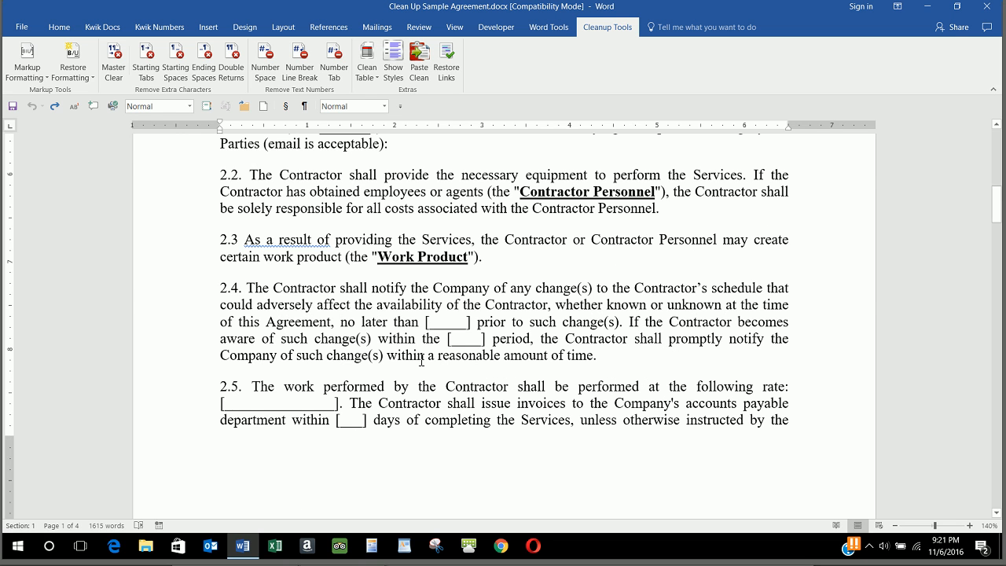
scroll(422, 360, "down", 5)
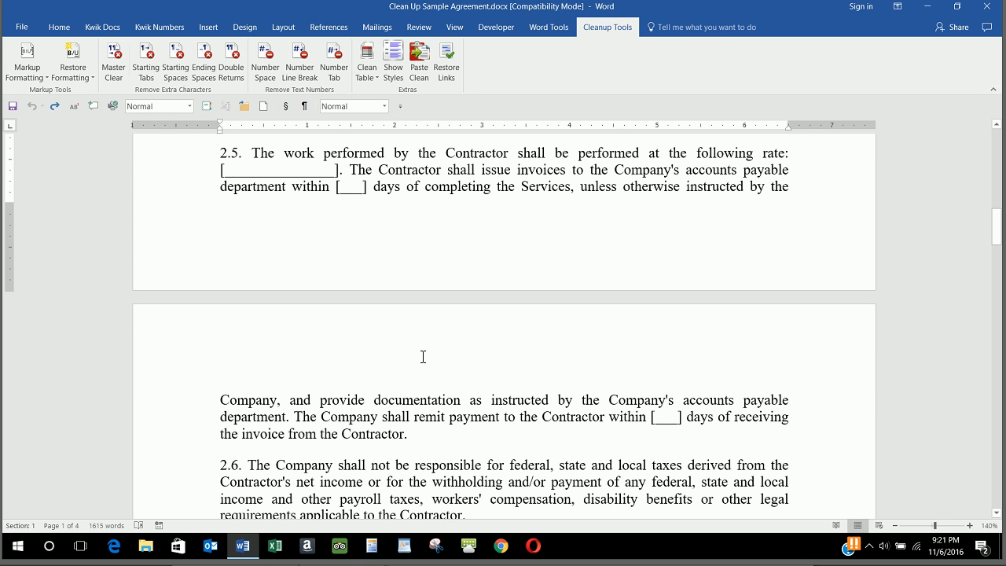
key("ctrl+Home")
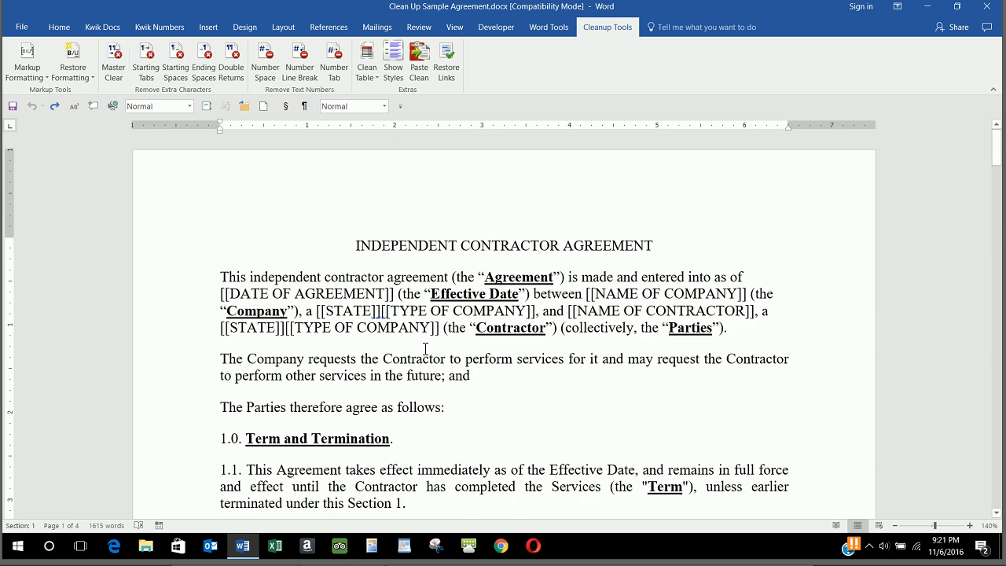
scroll(424, 354, "down", 20)
scroll(146, 385, "up", 8)
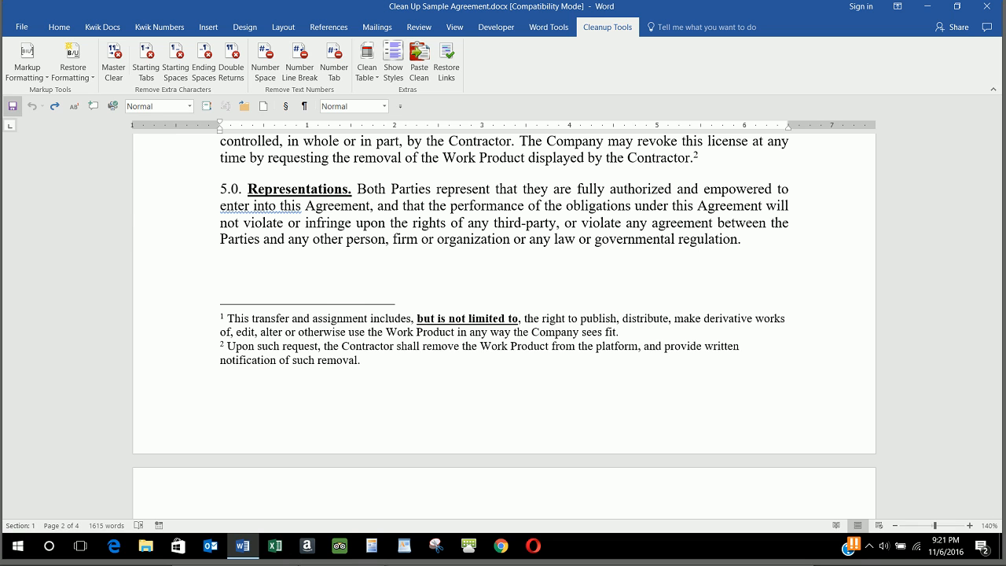
- Mark up the agreement's underlining, bold, quotes, centered paragraphs and footnotes for conversion, leaving out italics and small caps
left_click(26, 67)
left_click(21, 79)
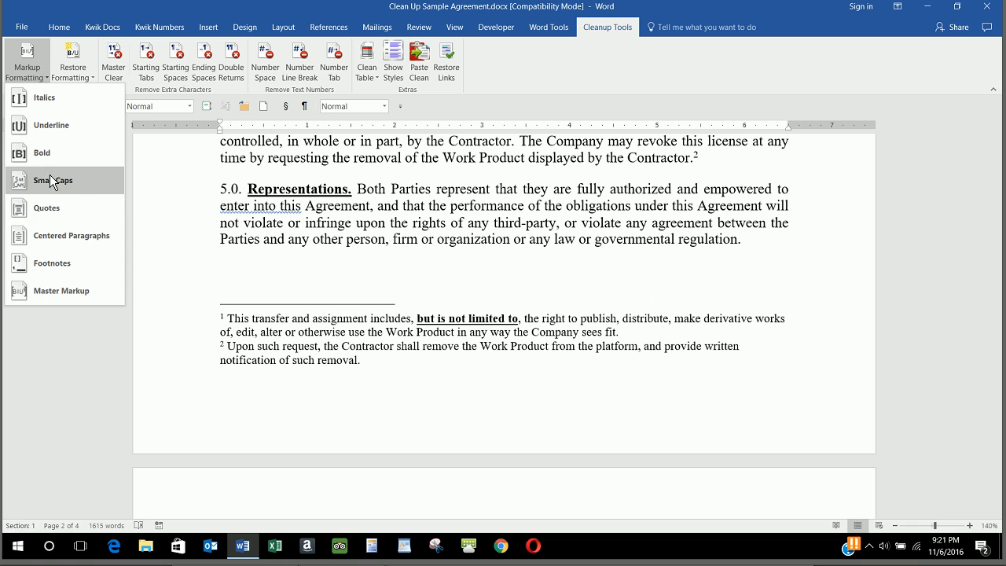
left_click(406, 215)
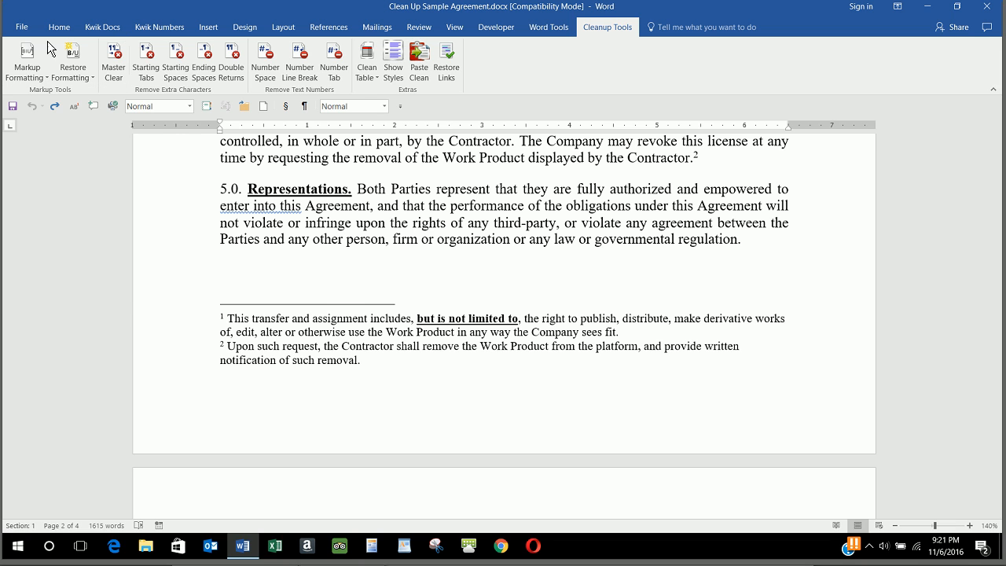
left_click(27, 57)
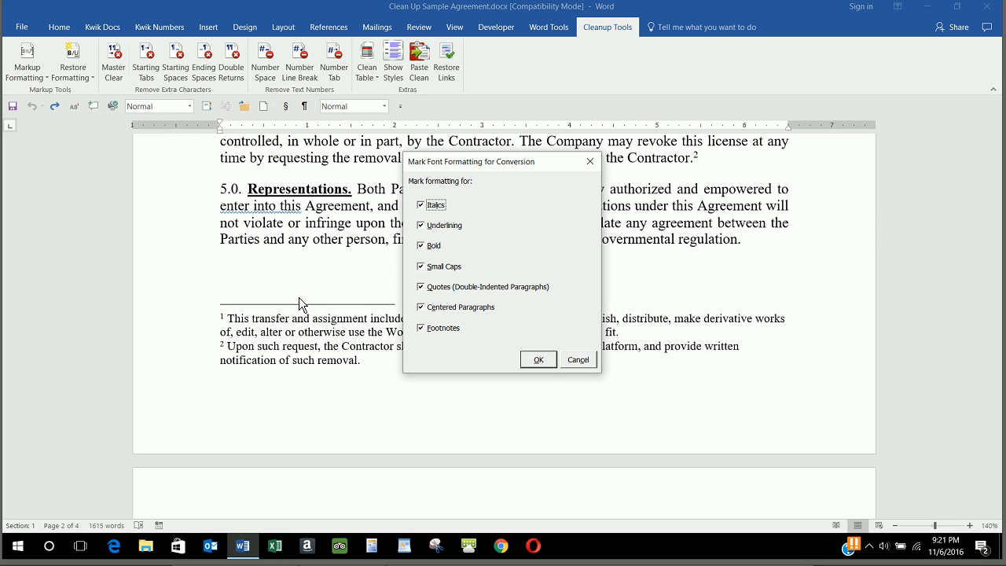
left_click(421, 205)
left_click(421, 266)
left_click(539, 360)
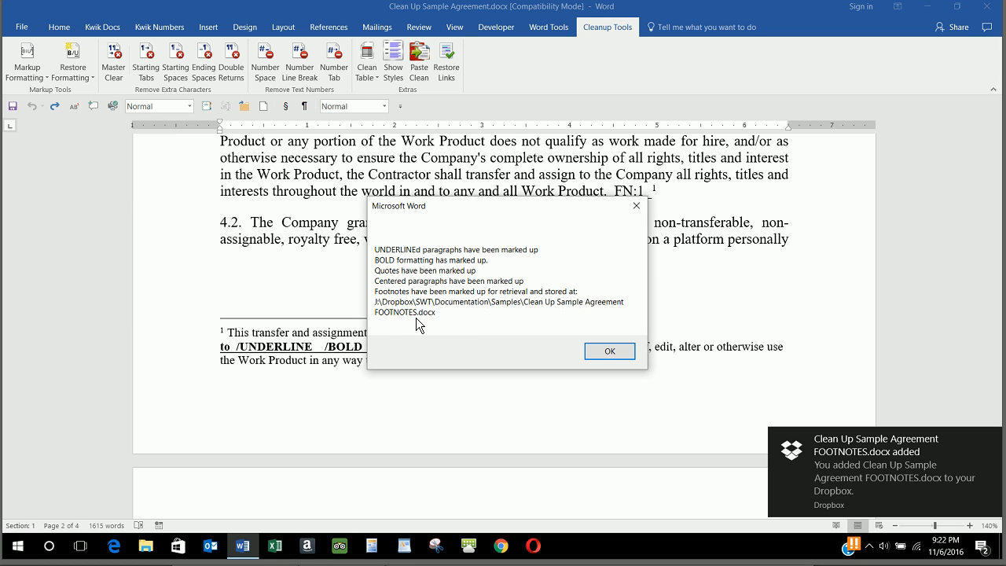
left_click(616, 353)
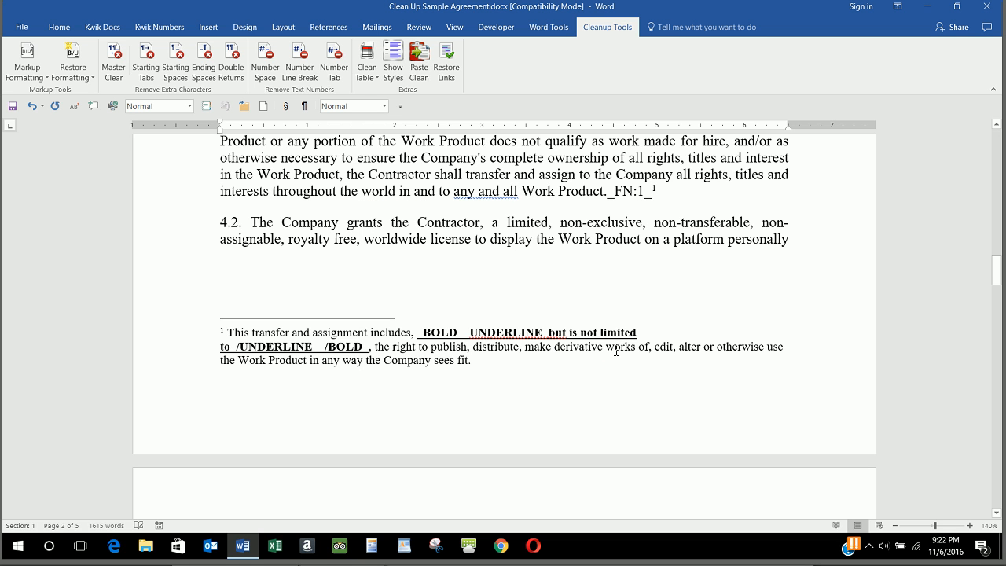
- Create a new blank document in Times New Roman 12 with single-spaced, block-style paragraphs, 1-inch margins and the Body Text style applied
scroll(521, 343, "up", 10)
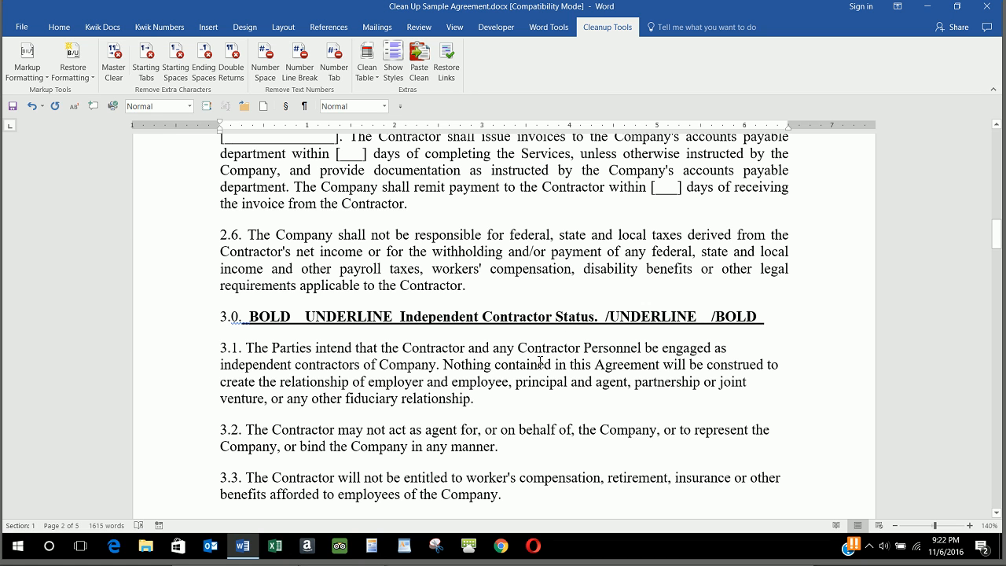
scroll(539, 364, "down", 7)
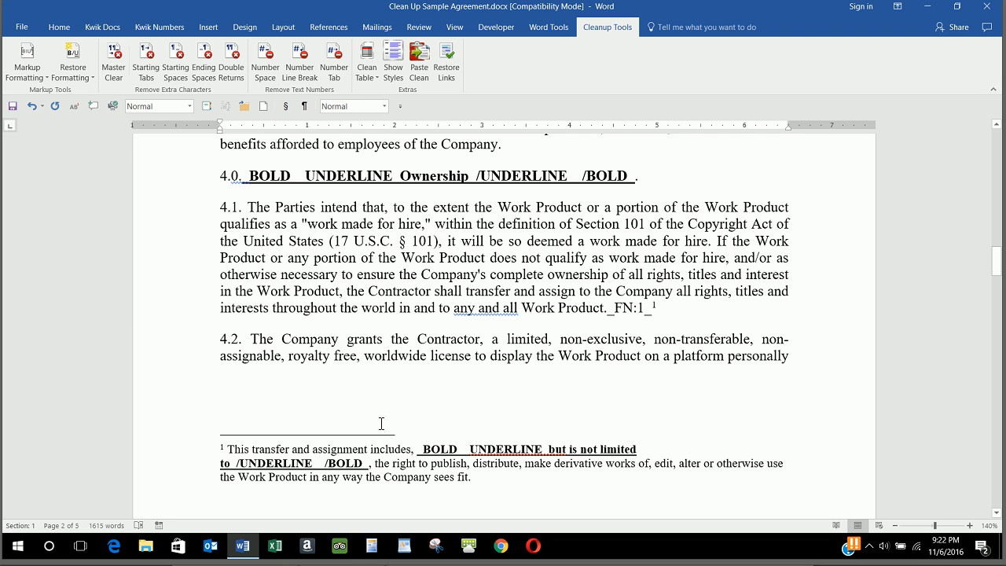
scroll(448, 338, "up", 5)
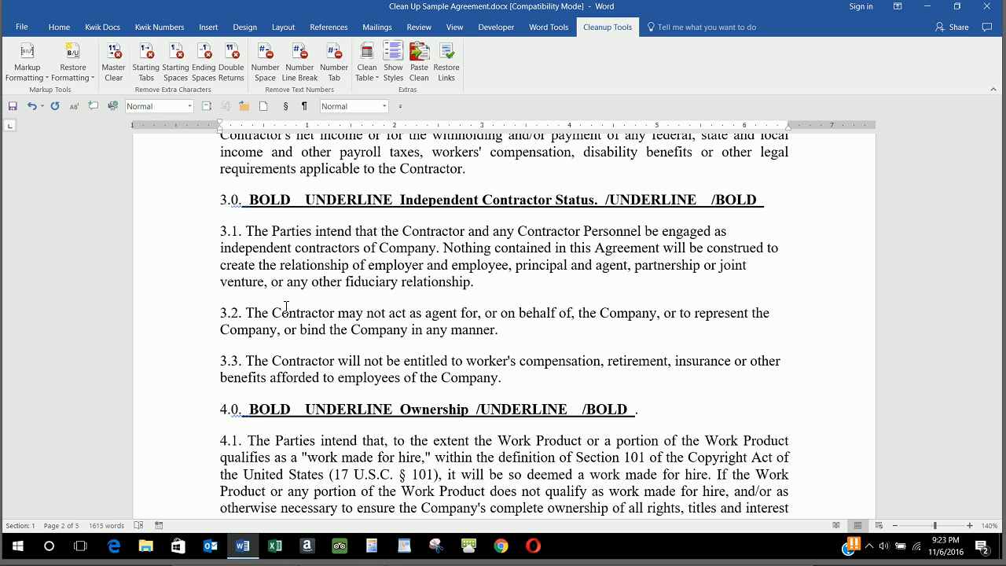
left_click(107, 26)
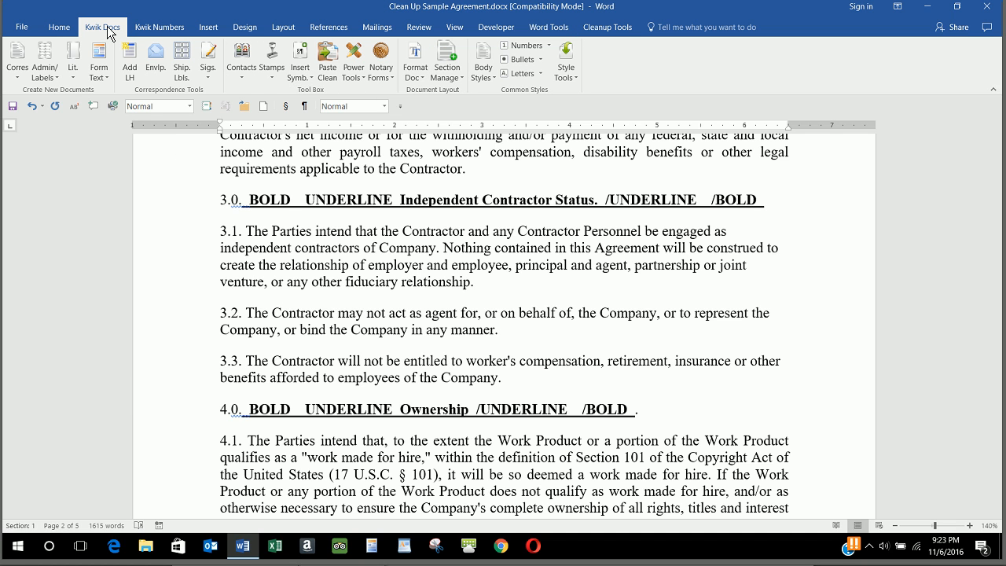
left_click(18, 74)
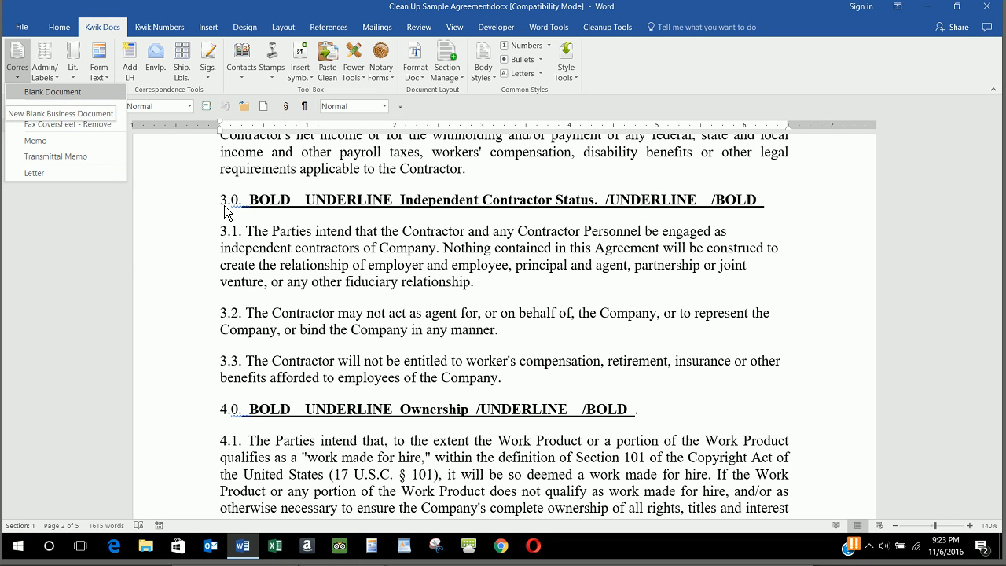
left_click(237, 176)
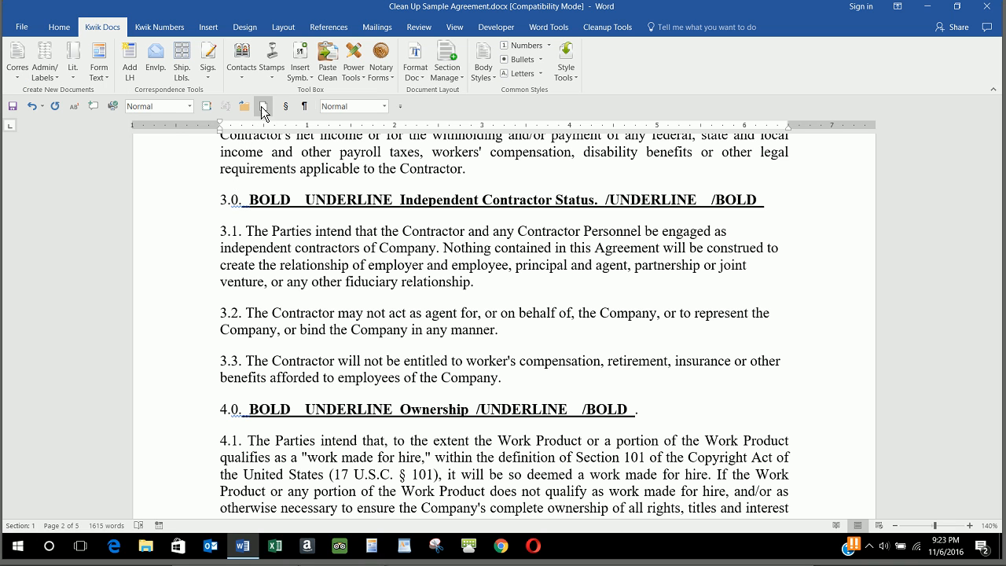
left_click(261, 107)
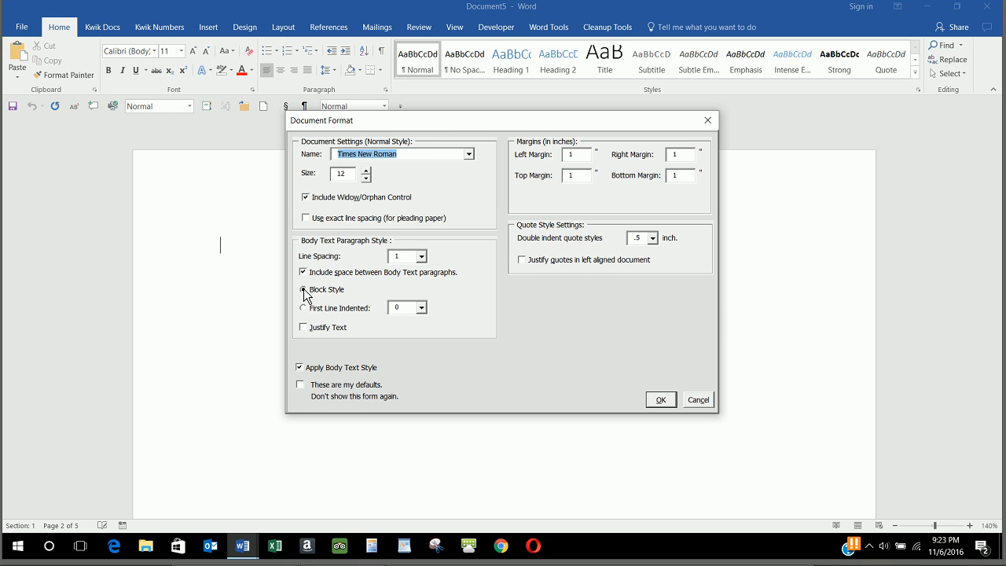
left_click(671, 400)
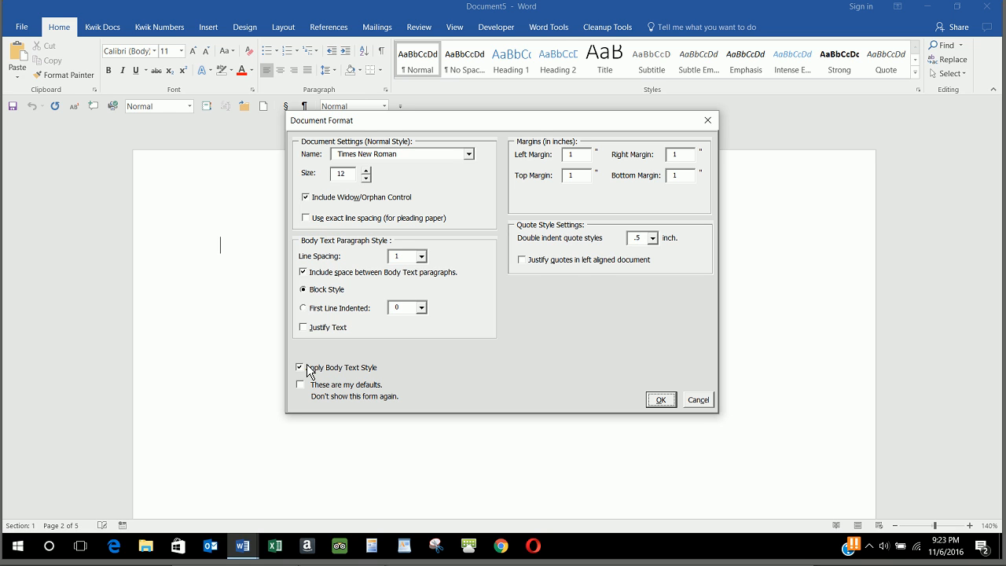
left_click(660, 400)
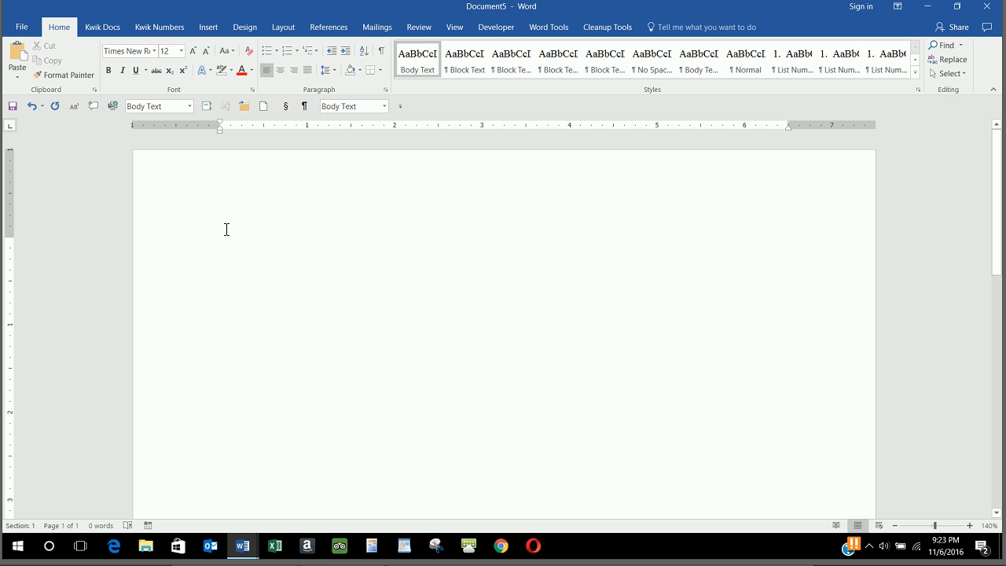
- Copy the entire marked-up text of Clean Up Sample Agreement.docx
key("alt+Tab")
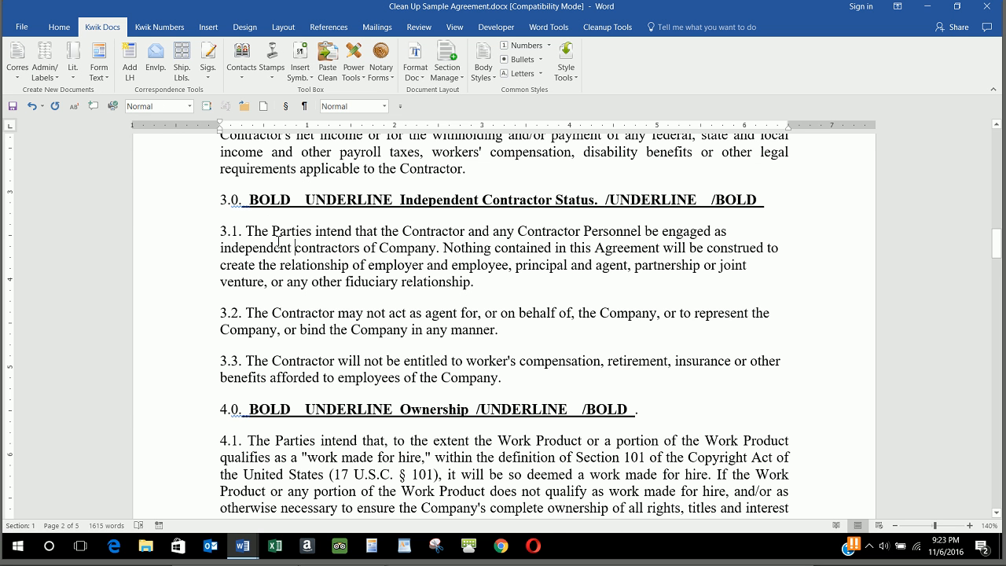
key("ctrl+a")
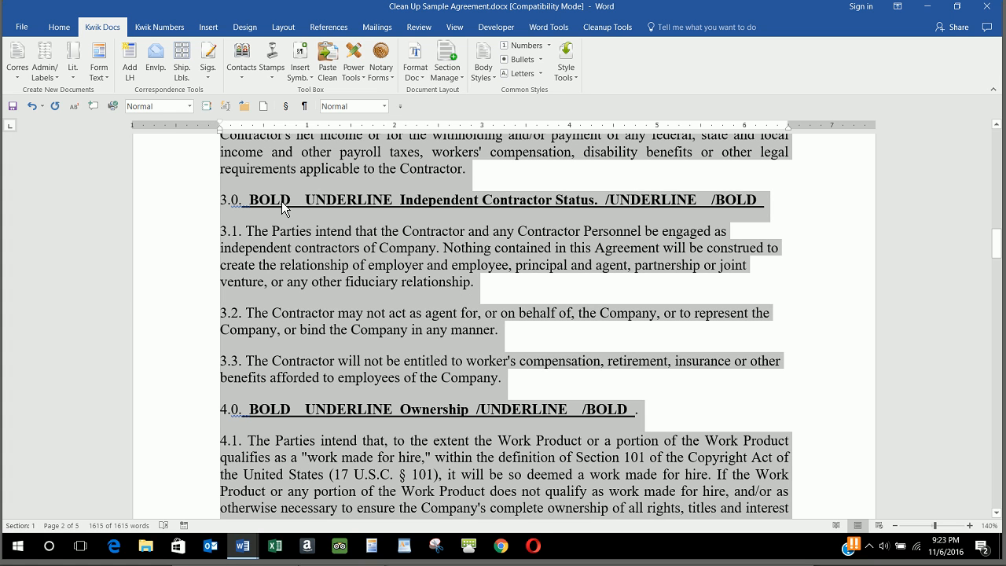
right_click(325, 250)
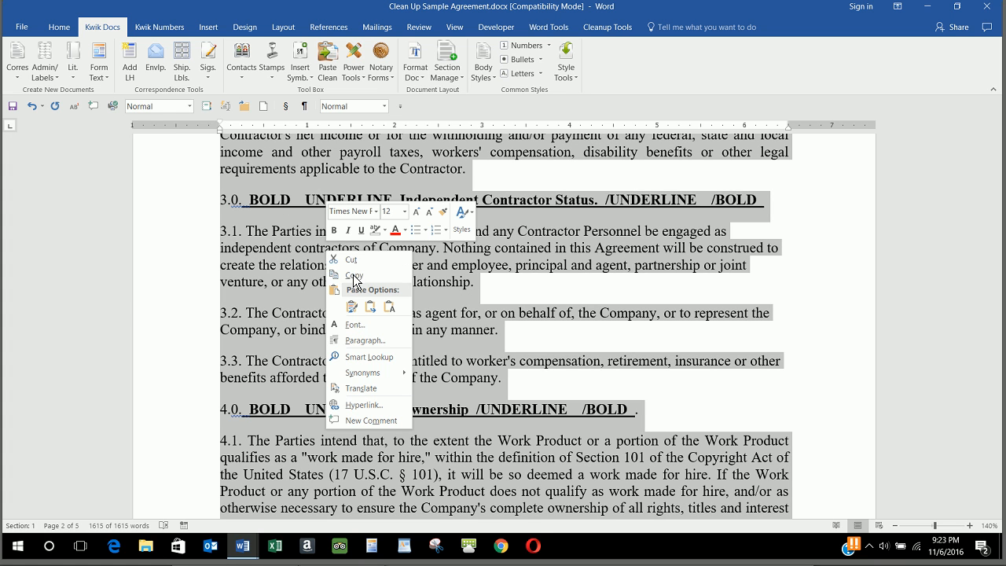
left_click(354, 276)
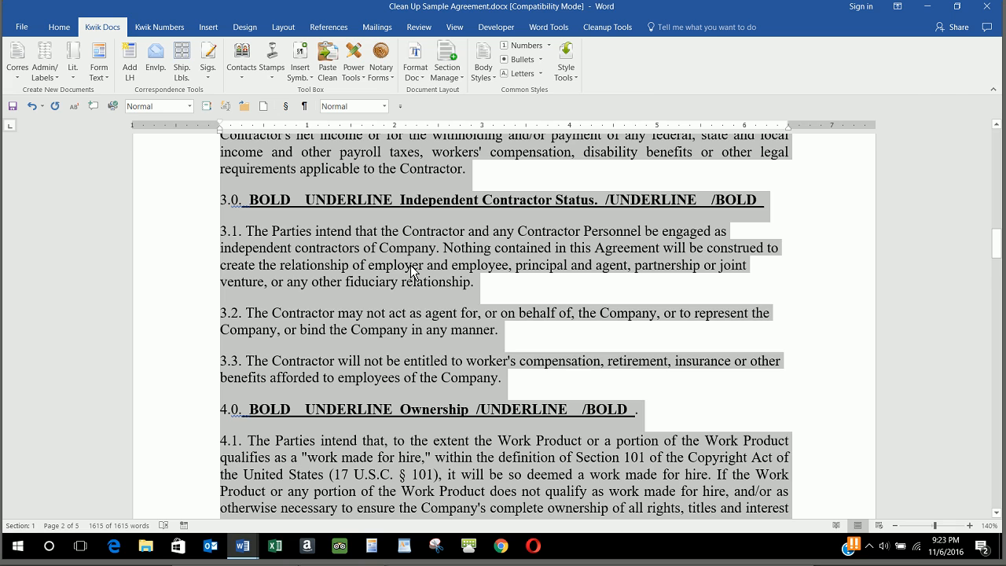
- Paste the copied agreement into the new blank document with Paste Clean
key("alt+Tab")
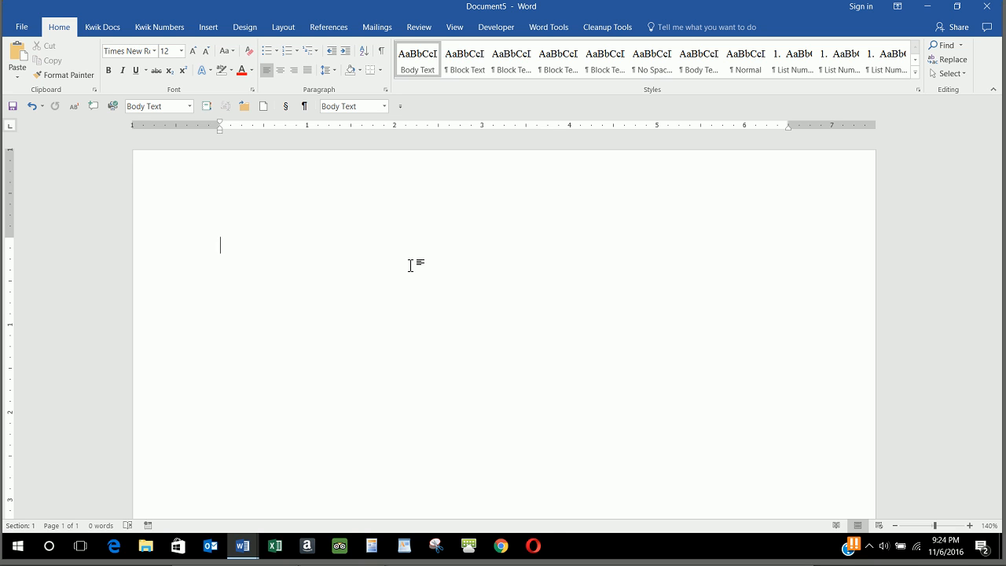
left_click(107, 29)
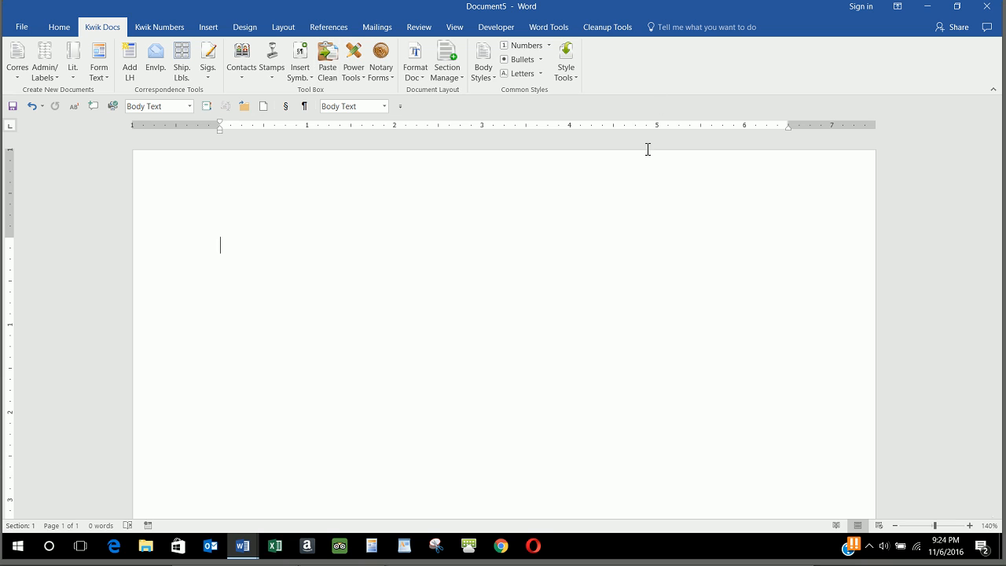
left_click(616, 29)
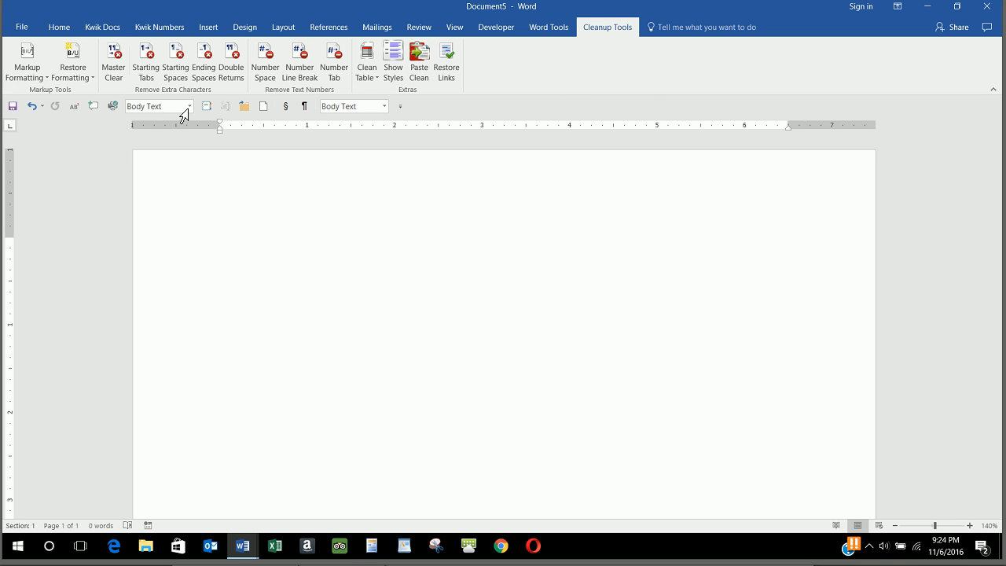
left_click(421, 59)
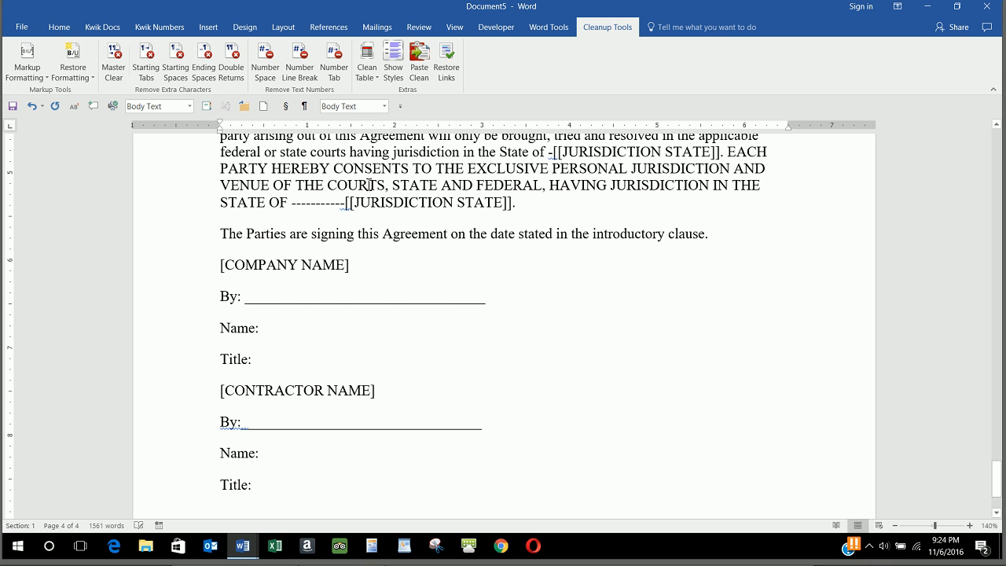
- Restore underline, bold, quotes, centered paragraphs and footnotes from the markup in the pasted agreement, excluding italics and small caps
key("ctrl+Home")
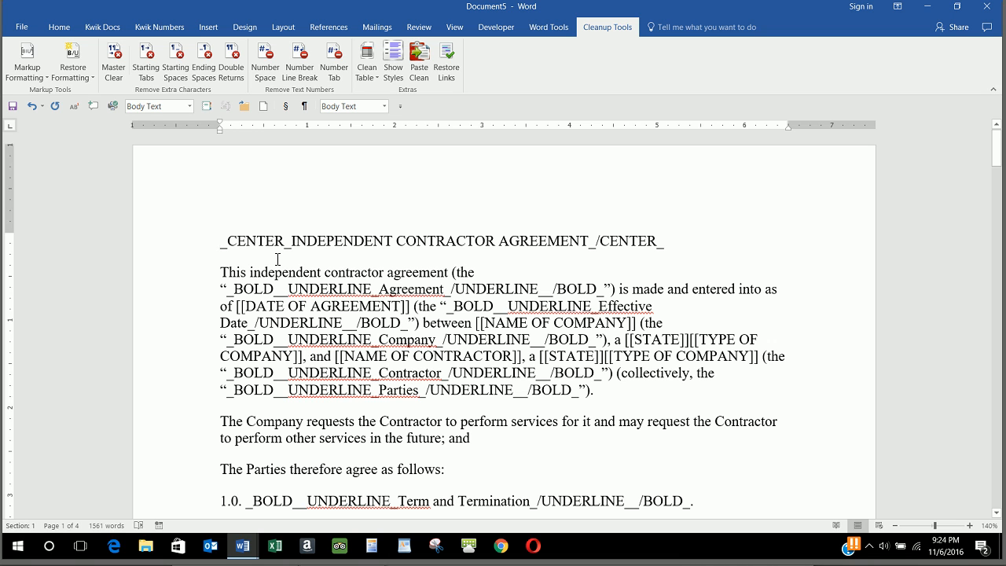
left_click(86, 73)
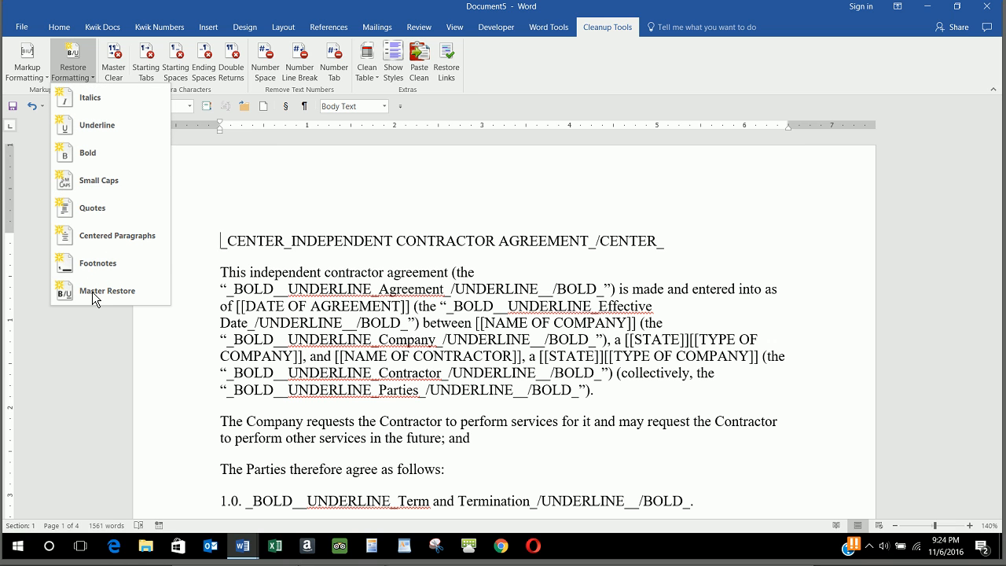
left_click(132, 295)
left_click(71, 53)
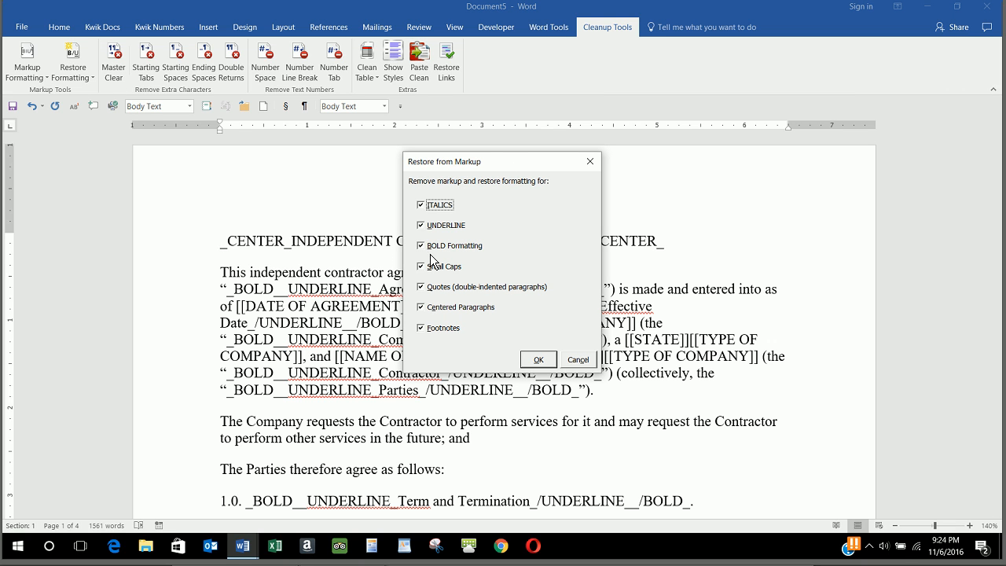
left_click(421, 206)
left_click(423, 267)
left_click(538, 360)
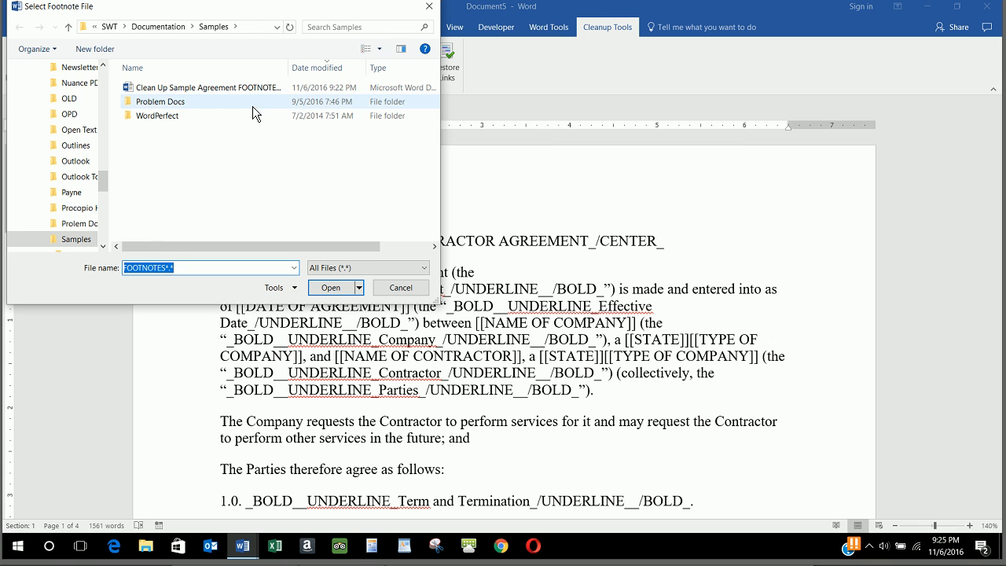
- Re-insert the footnotes from Clean Up Sample Agreement FOOTNOTES.docx and complete the formatting restoration
left_click(144, 268)
left_click(158, 268)
left_click(150, 270)
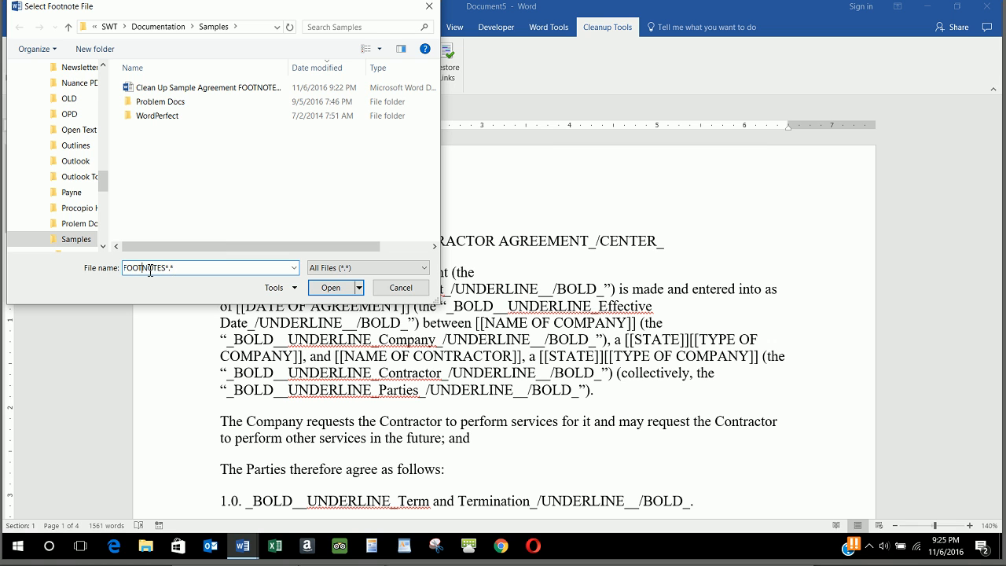
left_click(207, 87)
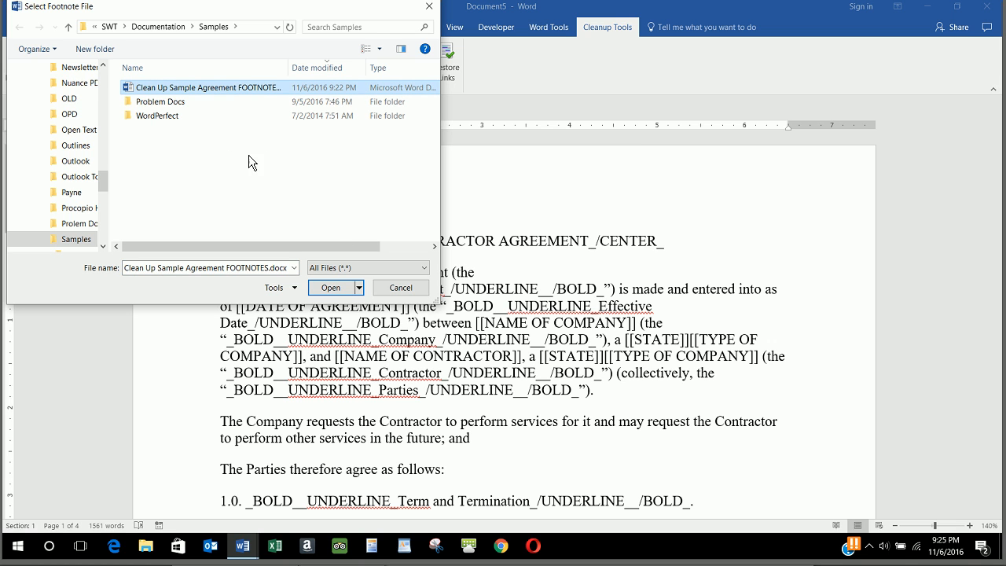
left_click(330, 288)
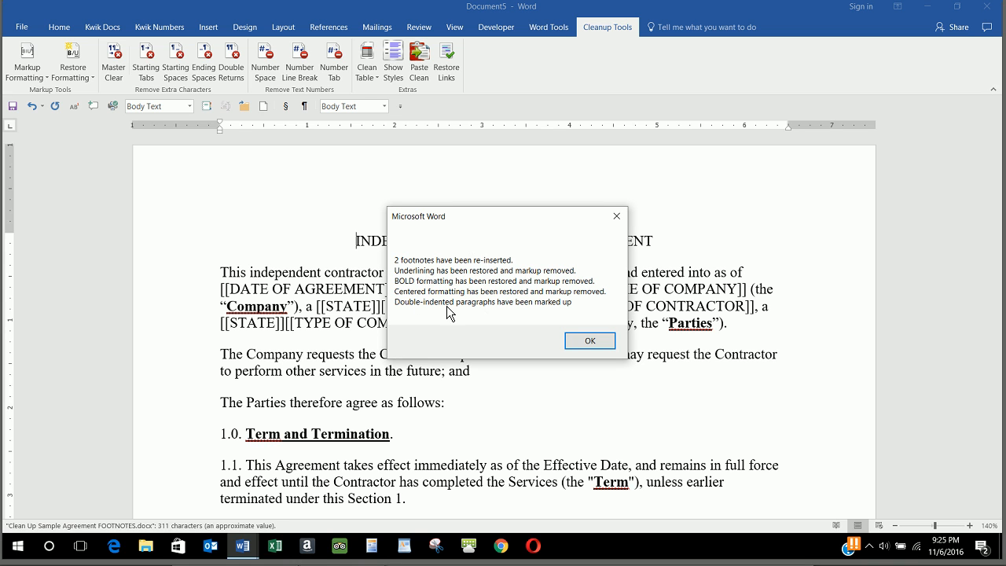
left_click(589, 342)
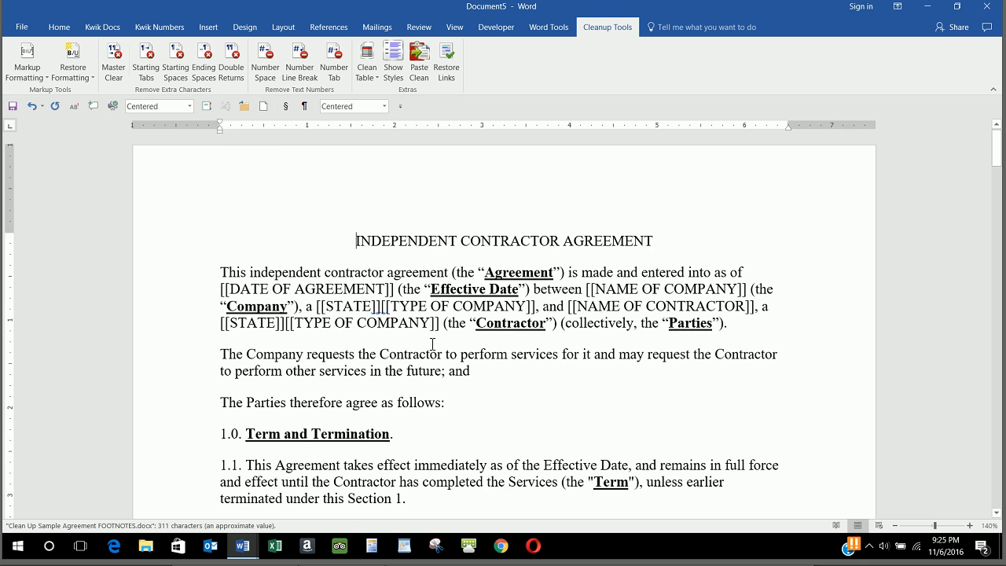
- Review the restored agreement's bold and underlined terms, its footnotes and the manually typed paragraph numbers
scroll(434, 348, "down", 5)
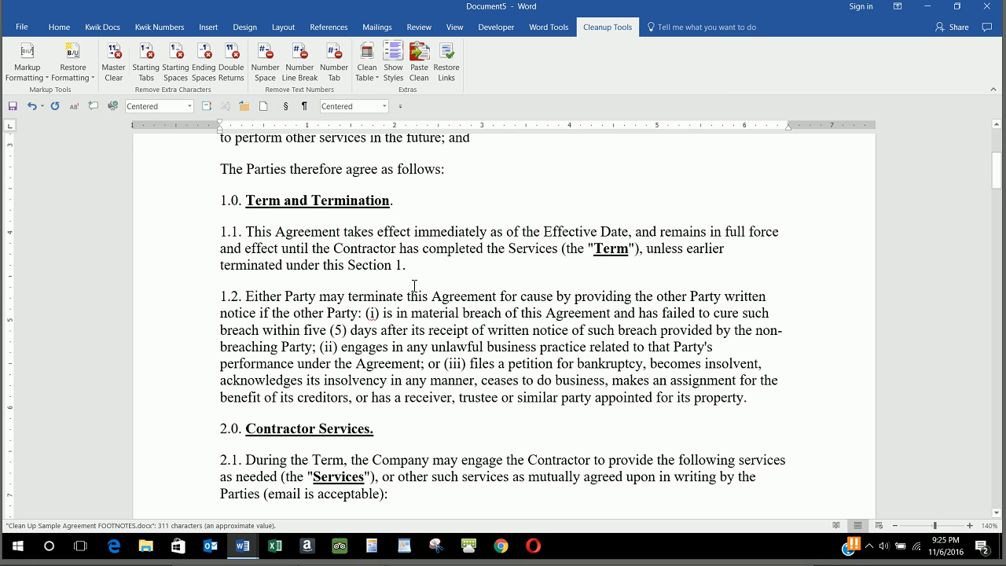
scroll(415, 286, "down", 5)
scroll(412, 306, "down", 7)
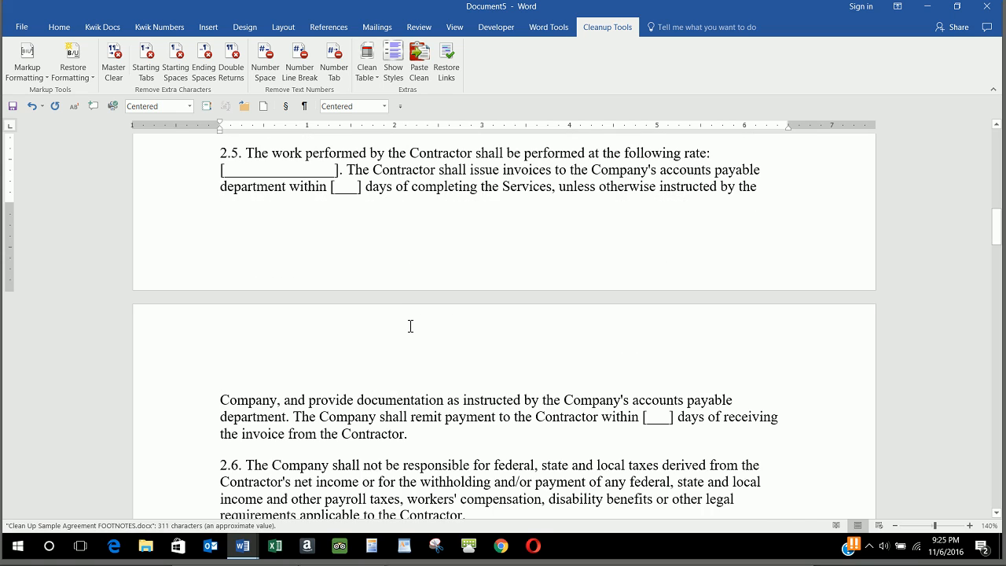
scroll(411, 326, "down", 11)
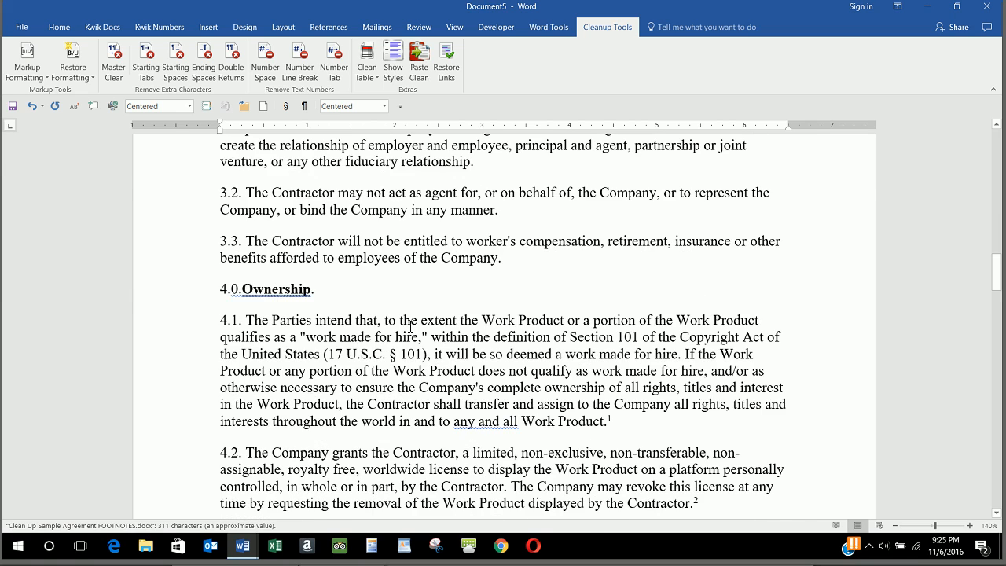
scroll(410, 326, "down", 7)
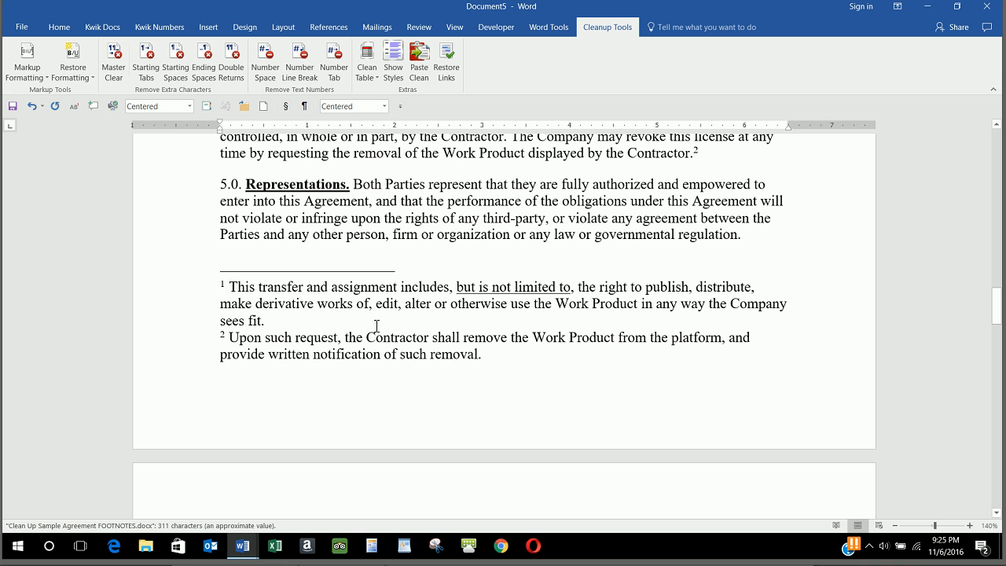
left_click_drag(276, 297, 282, 349)
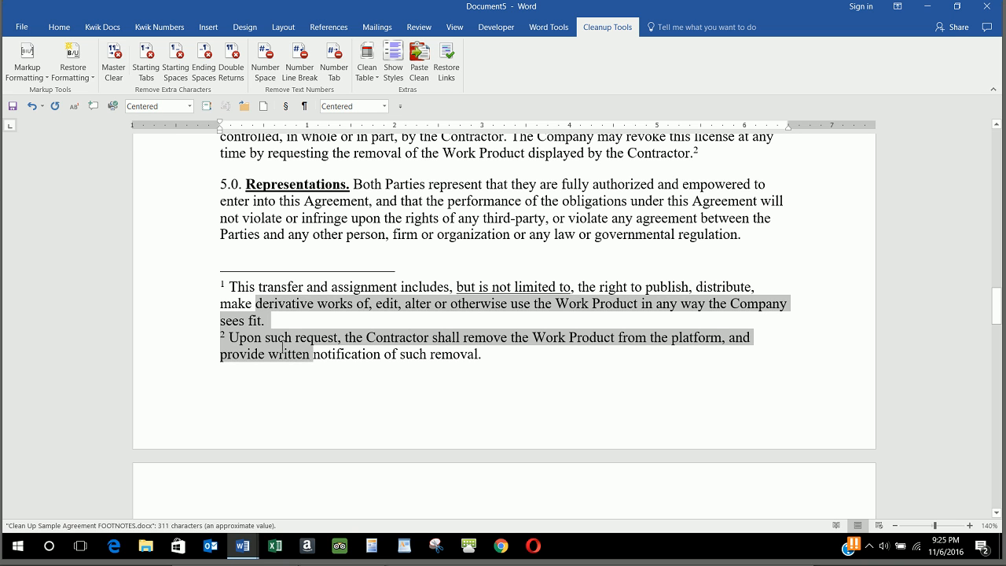
left_click(459, 185)
scroll(467, 210, "up", 15)
scroll(464, 233, "up", 5)
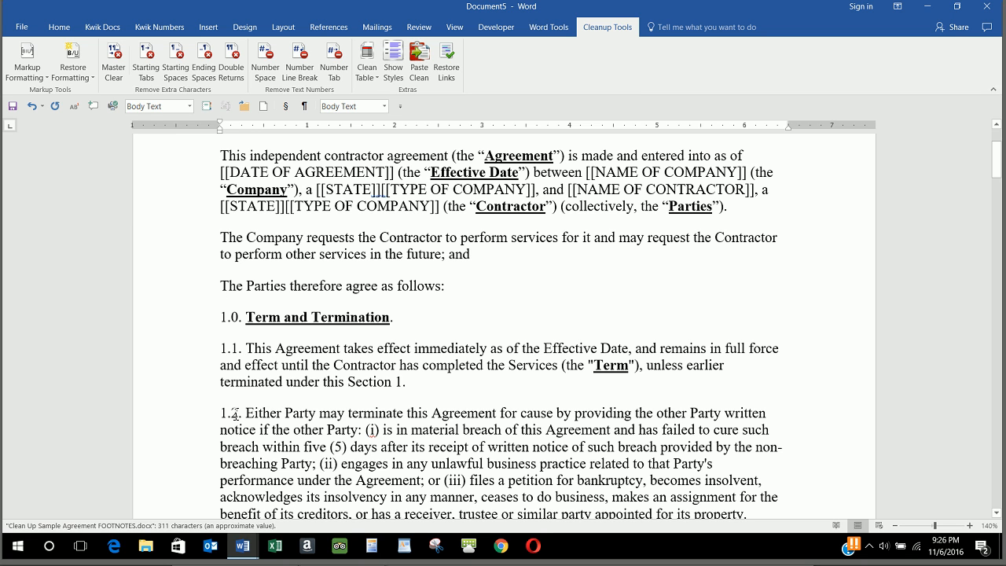
left_click_drag(221, 317, 347, 315)
left_click_drag(211, 367, 235, 464)
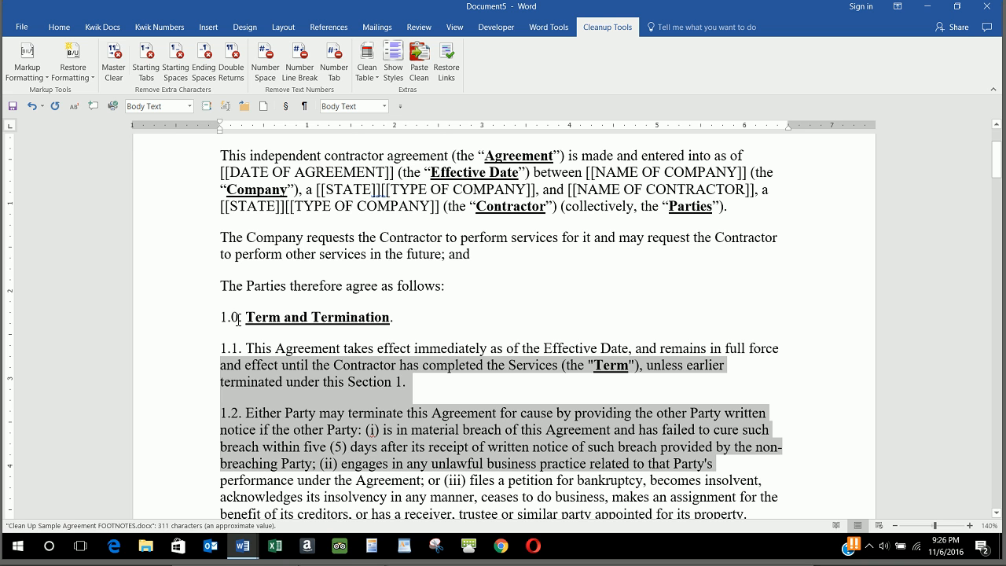
left_click(344, 353)
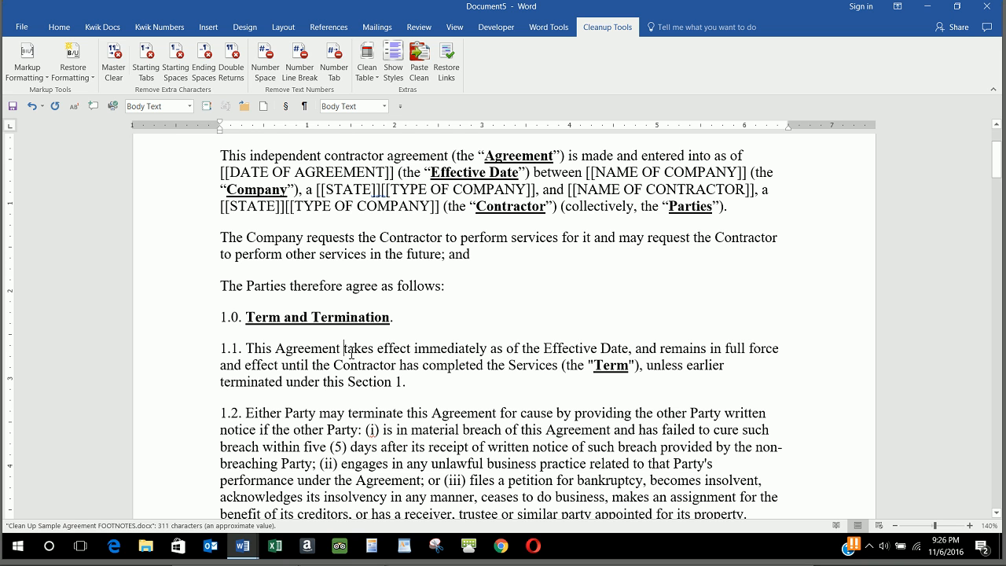
scroll(356, 330, "down", 2)
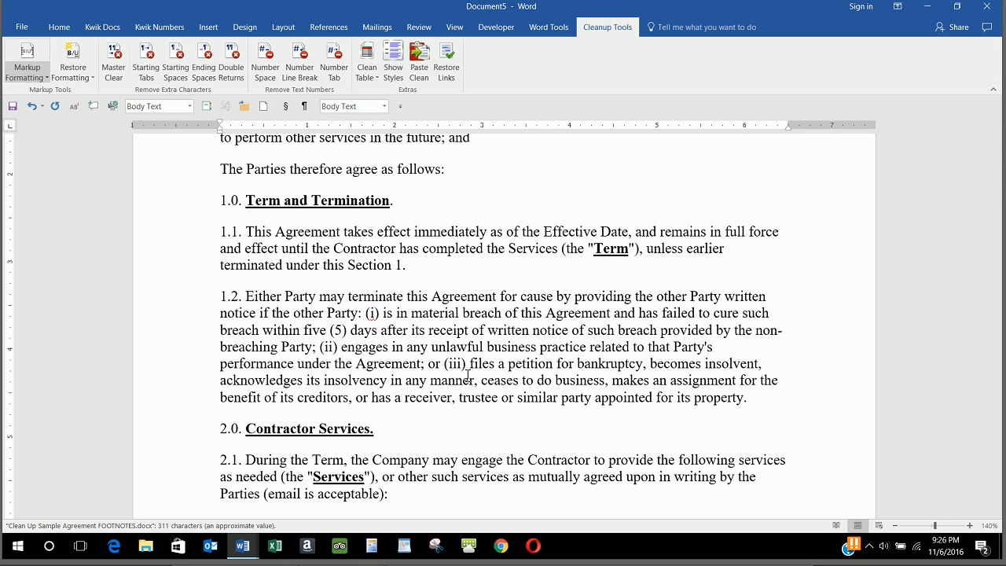
- Load the Legal (1) outline numbering scheme into the agreement, keeping its styles added to the Quick Style Gallery
left_click(100, 27)
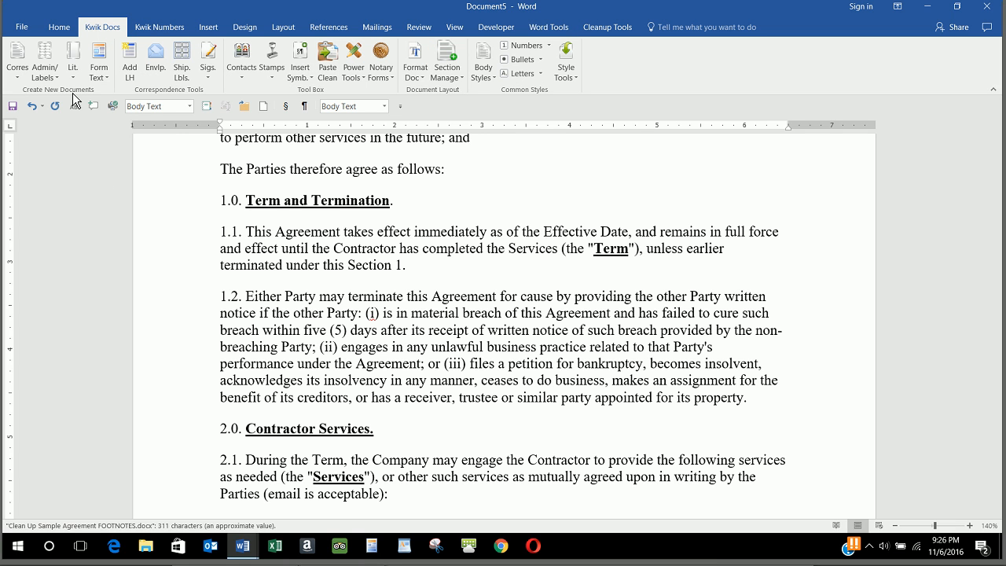
left_click(159, 27)
left_click(21, 62)
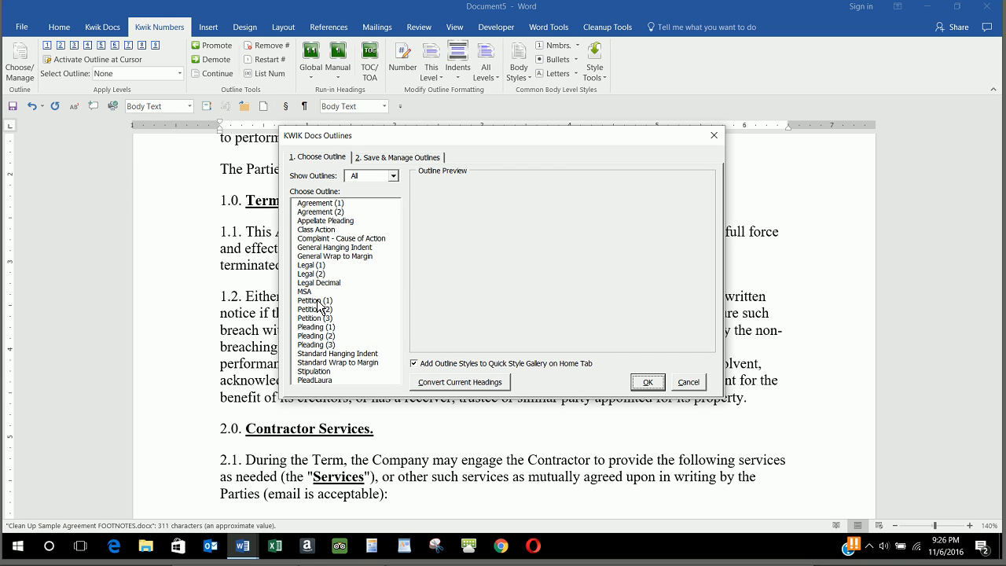
left_click(317, 267)
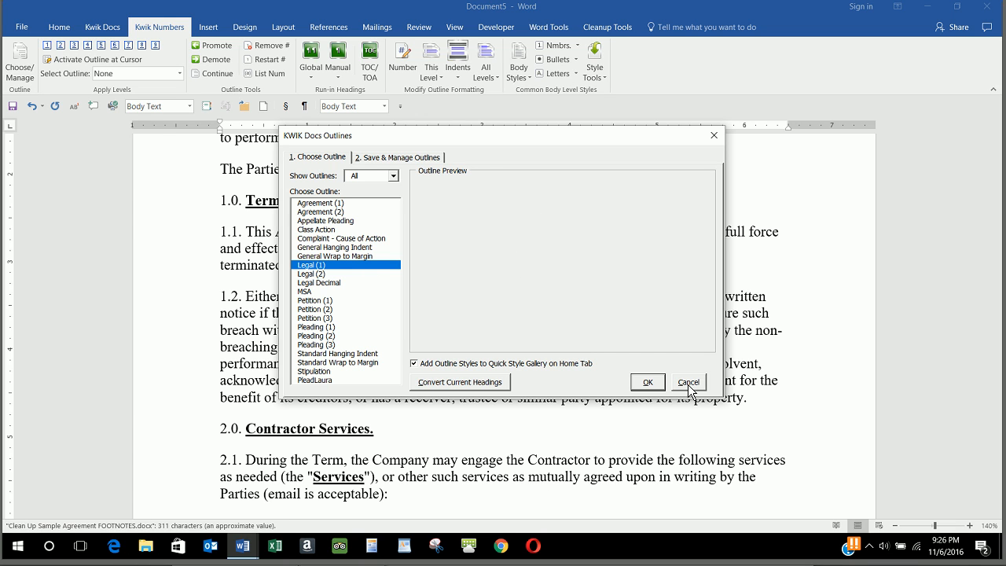
left_click(647, 383)
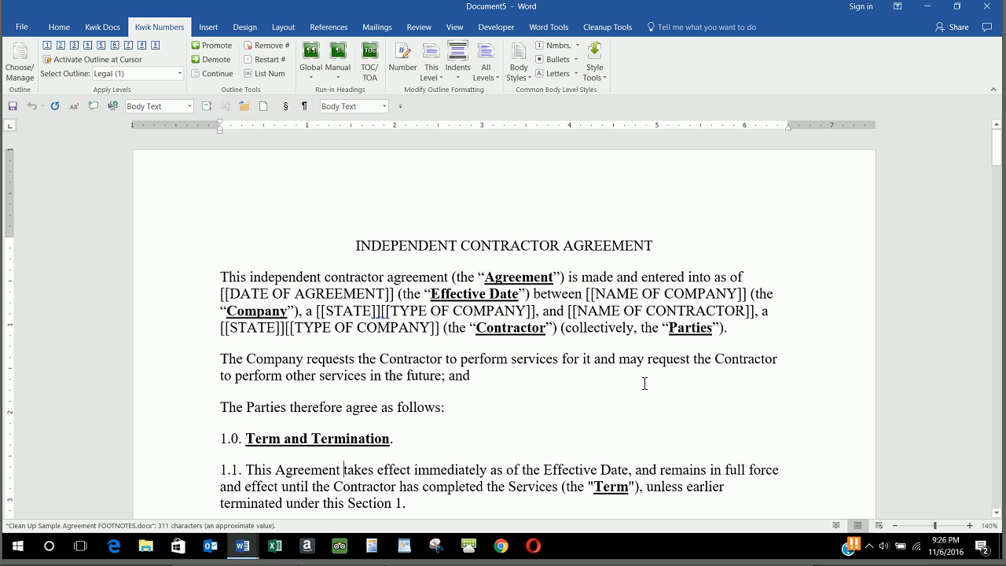
- Apply outline level 1 to the "Term and Termination" heading
scroll(436, 353, "down", 2)
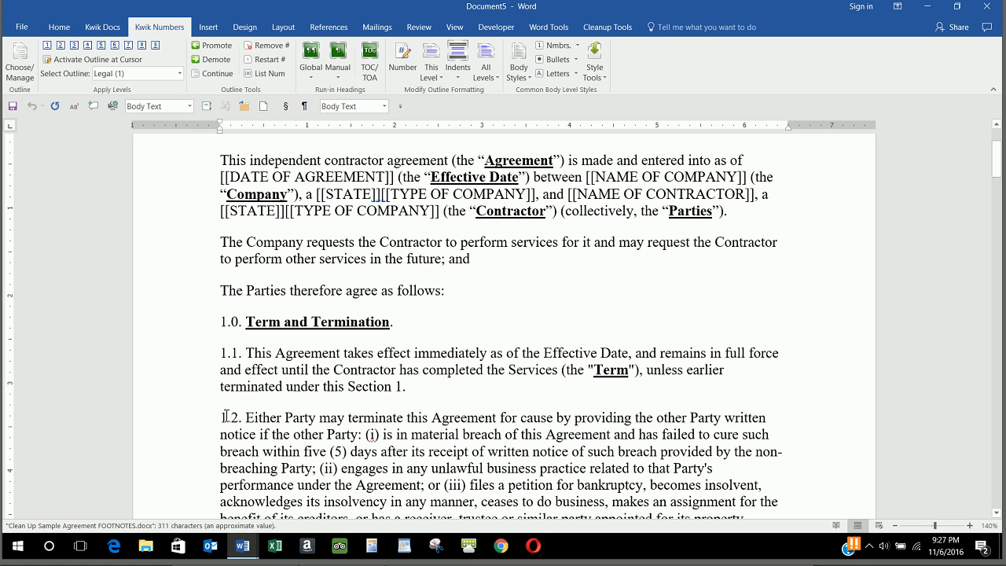
left_click(285, 321)
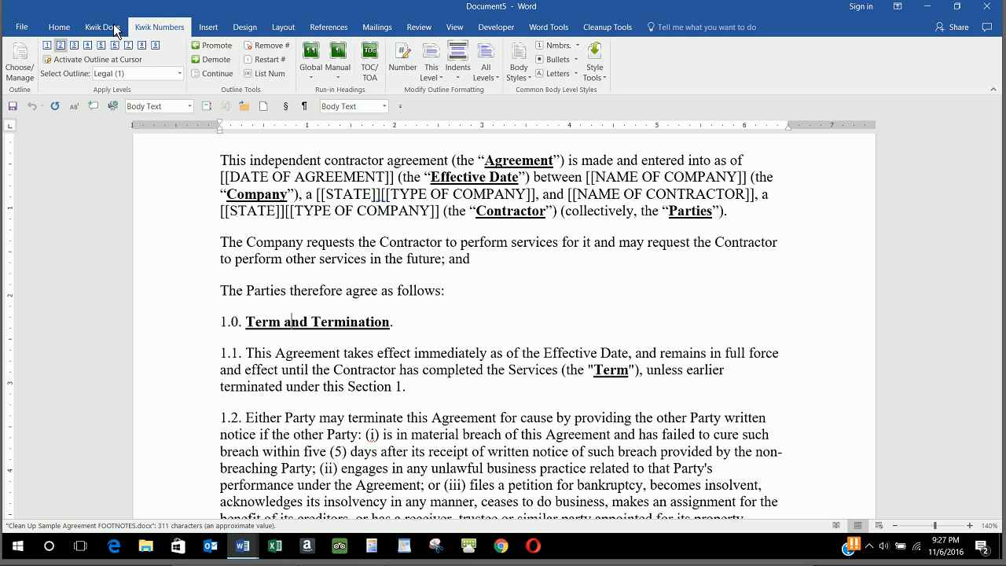
left_click(46, 46)
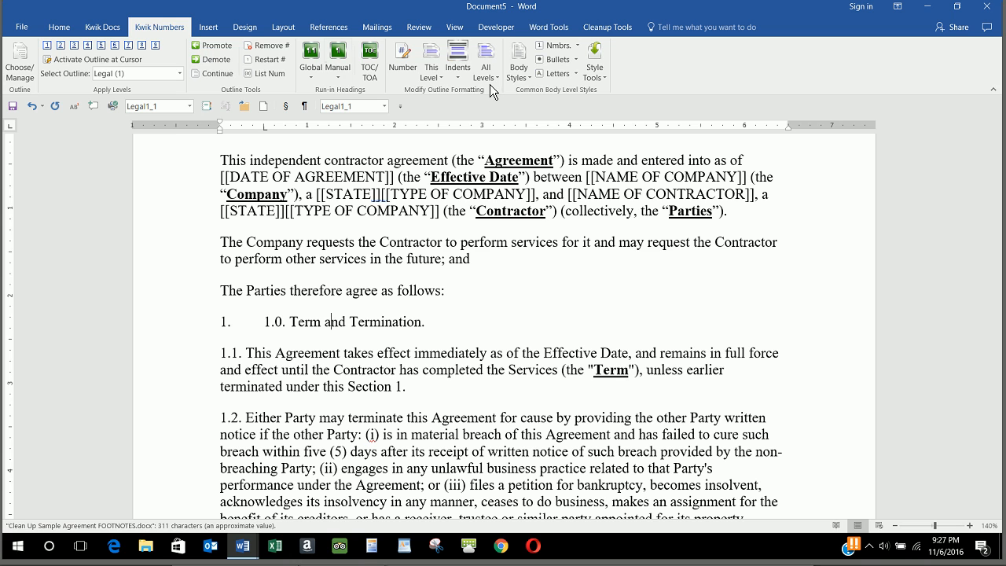
- Make all level 1 outline headings bold and underlined by modifying that level's formatting
left_click(430, 80)
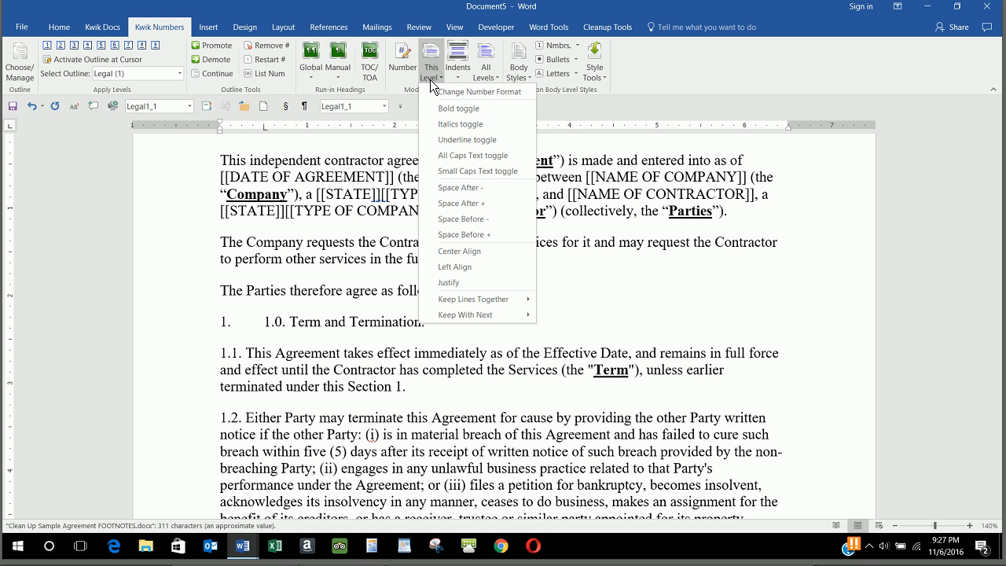
left_click(436, 108)
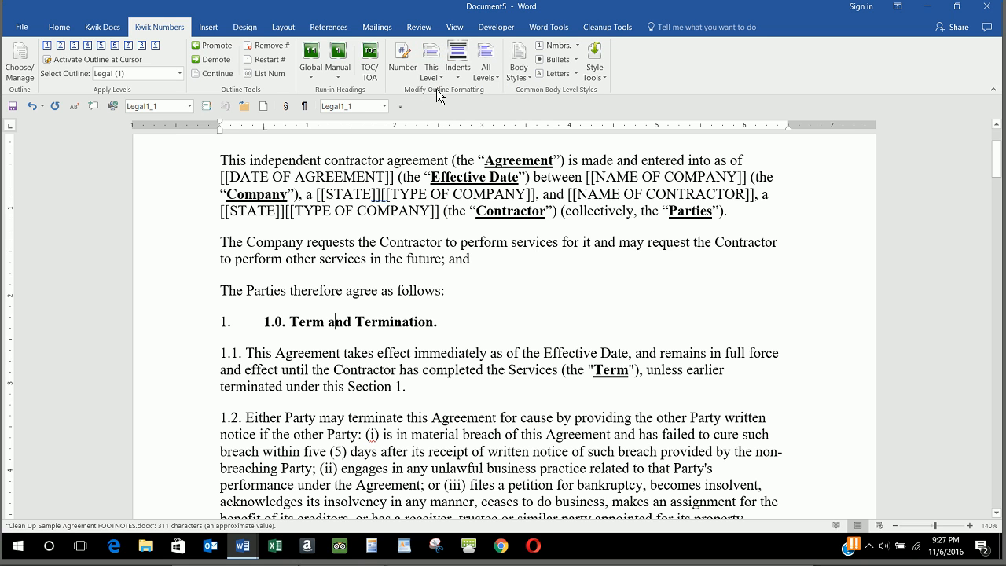
left_click(433, 75)
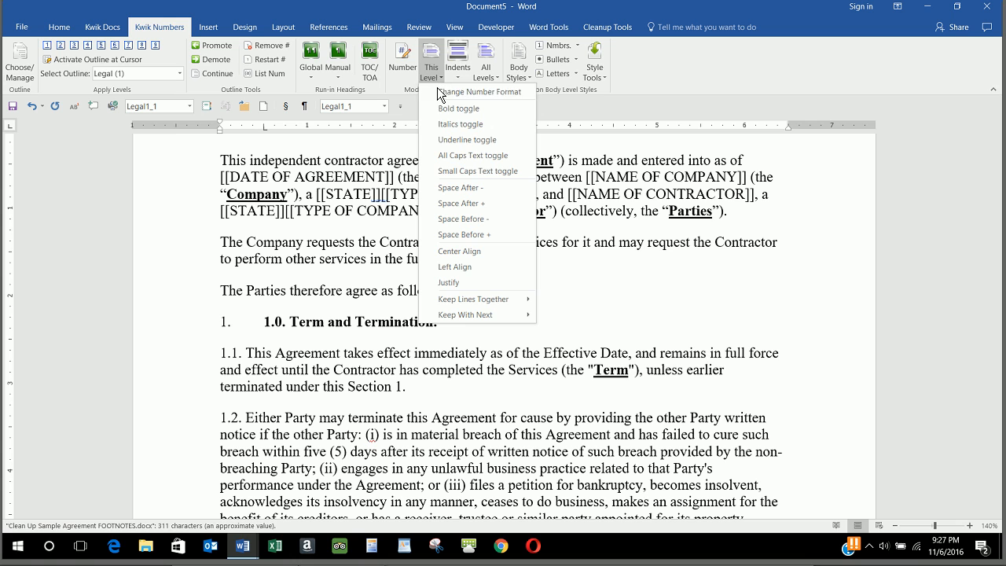
left_click(459, 142)
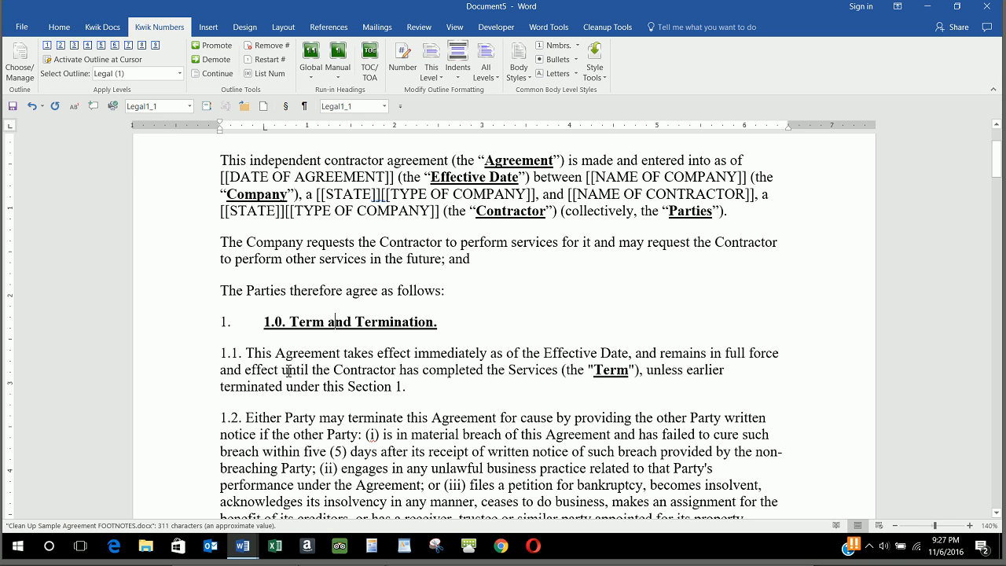
- Apply outline level 2 to paragraphs 1.1 and 1.2 under Term and Termination
left_click(289, 370)
scroll(295, 380, "down", 5)
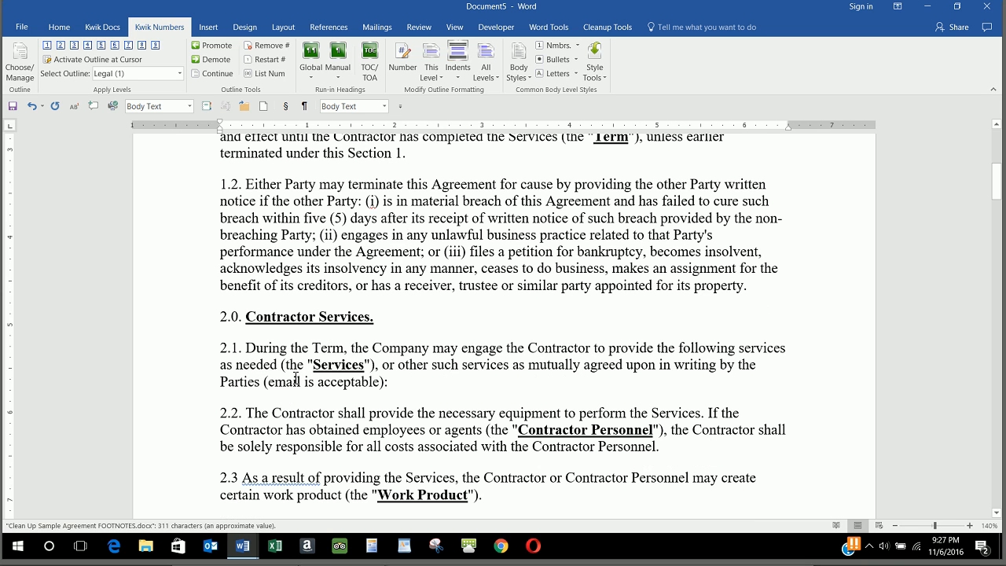
scroll(303, 251, "up", 3)
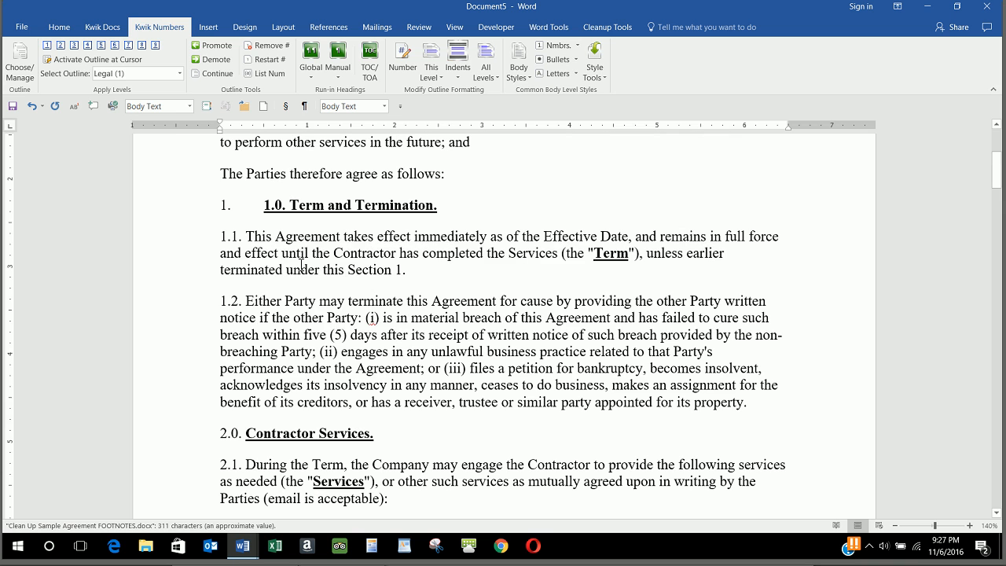
left_click(306, 346, "shift")
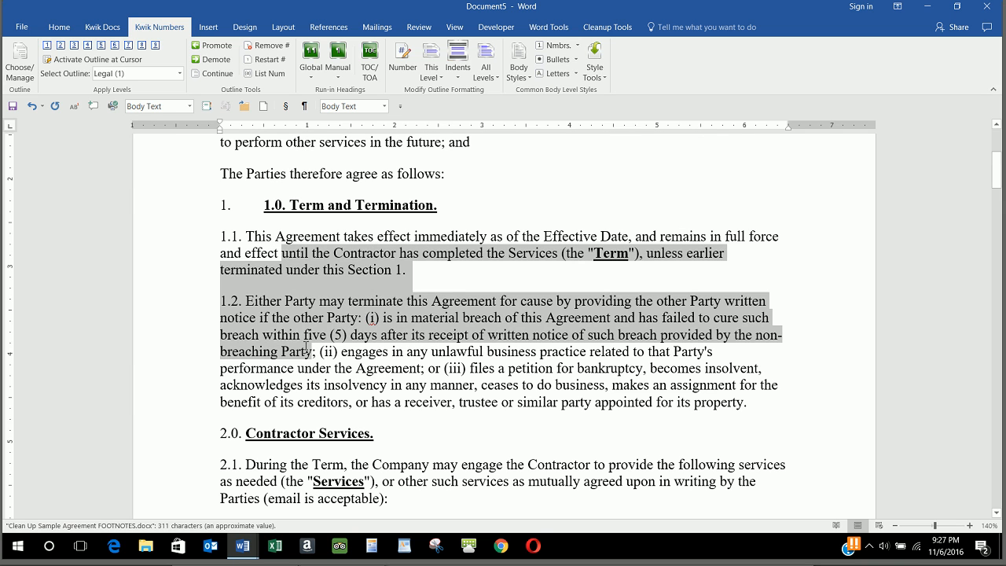
left_click(60, 46)
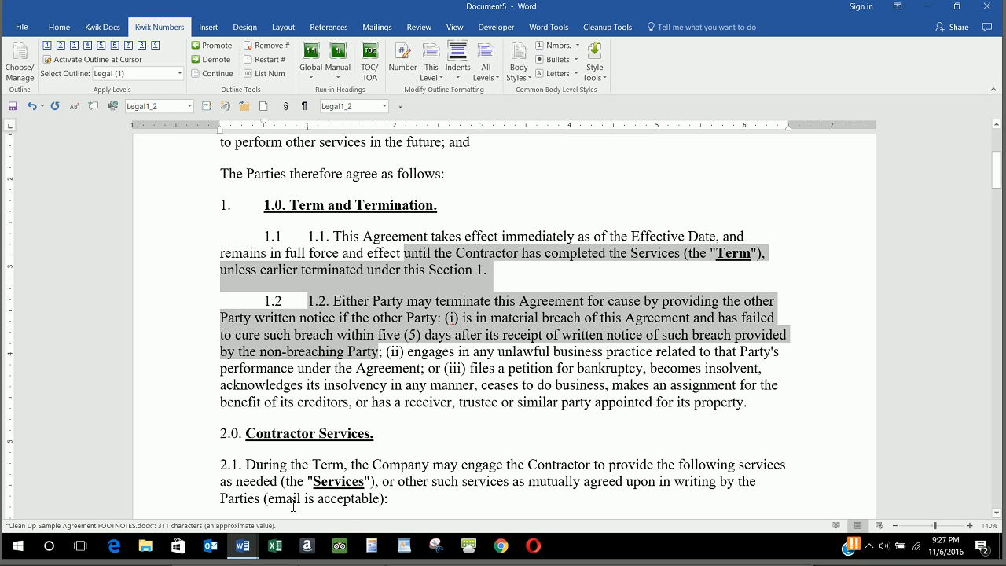
- Apply outline level 1 to the "Contractor Services" heading and level 2 to paragraphs 2.1 through 2.6
left_click(288, 440)
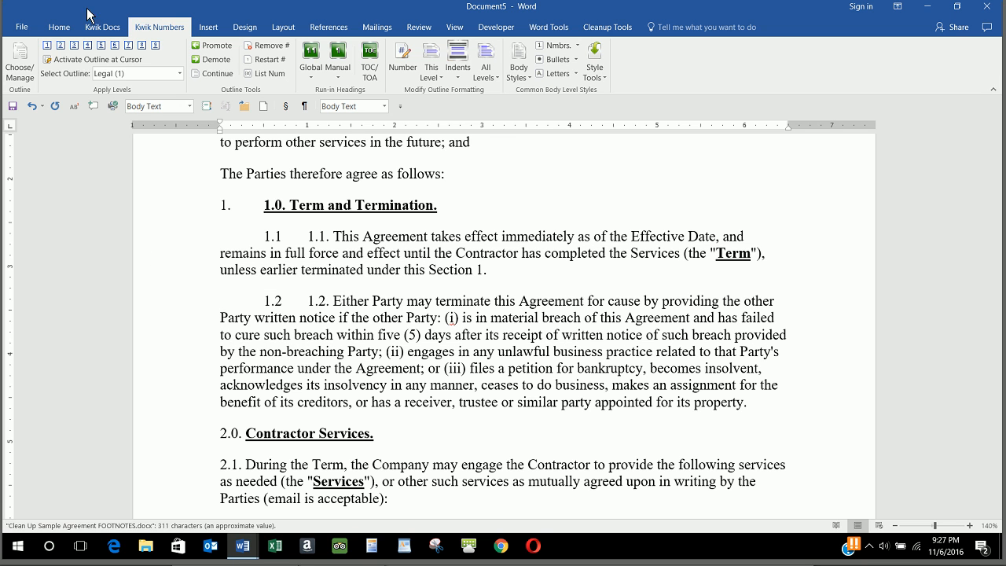
left_click(49, 47)
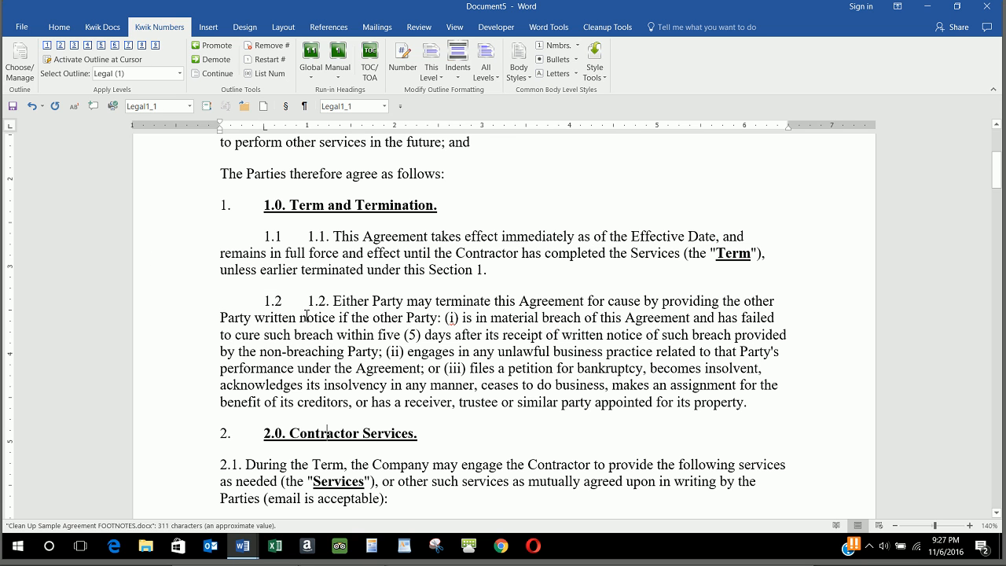
scroll(454, 434, "down", 2)
scroll(453, 435, "down", 2)
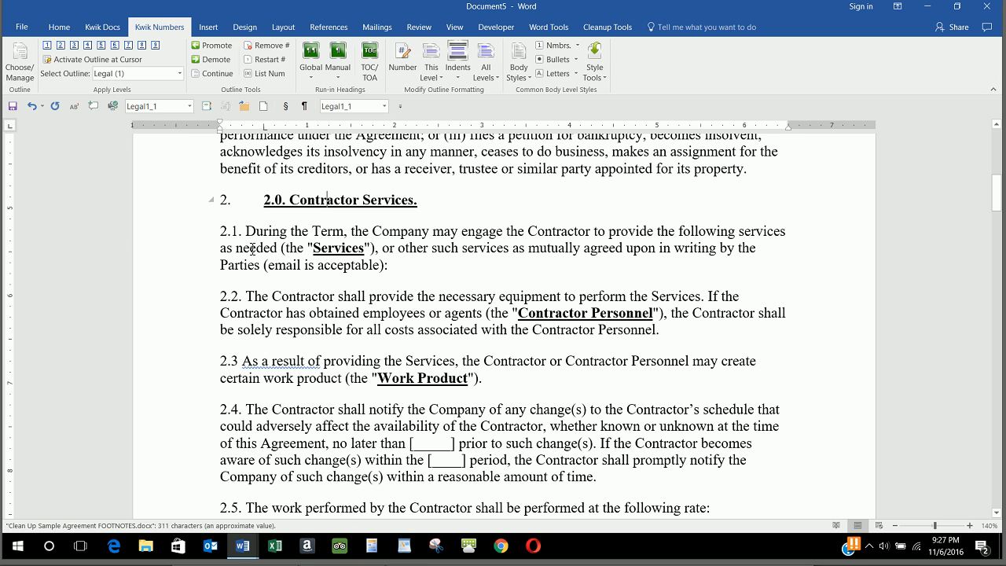
left_click_drag(252, 247, 301, 273)
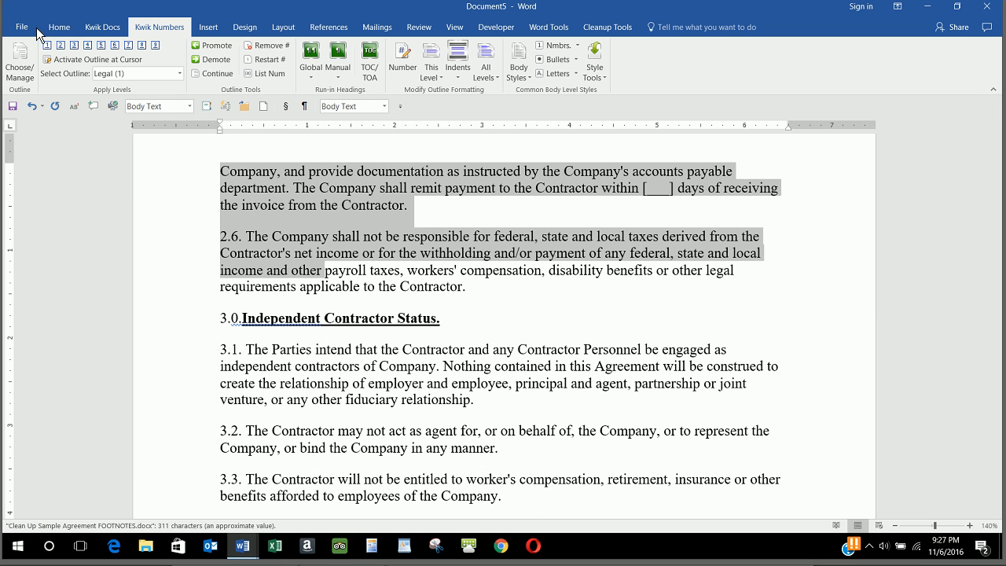
left_click(60, 46)
- Apply outline level 1 to the "Independent Contractor Status" heading and level 2 to paragraphs 3.1 through 3.3
left_click(280, 319)
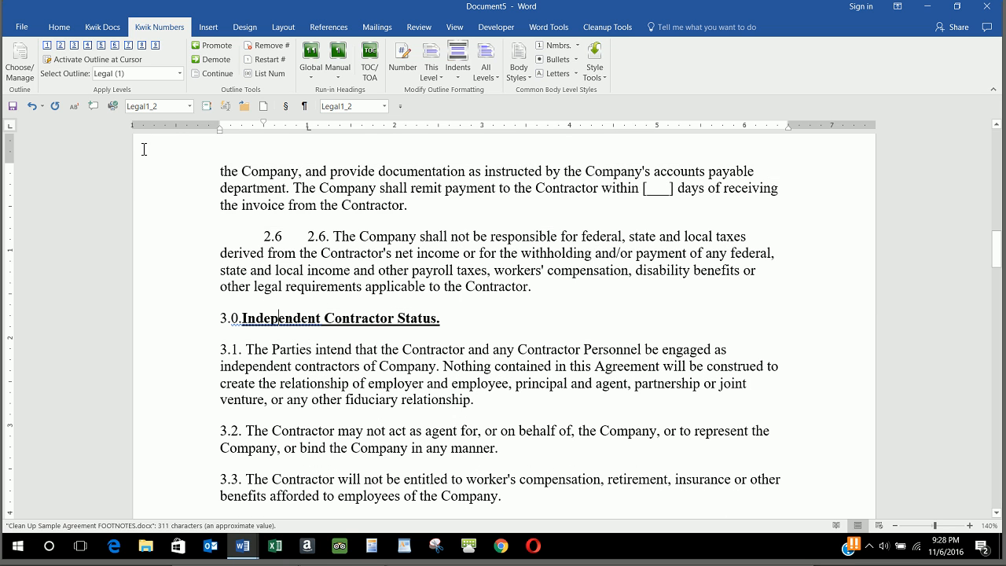
left_click(47, 45)
left_click_drag(301, 365, 294, 245)
scroll(304, 416, "down", 5)
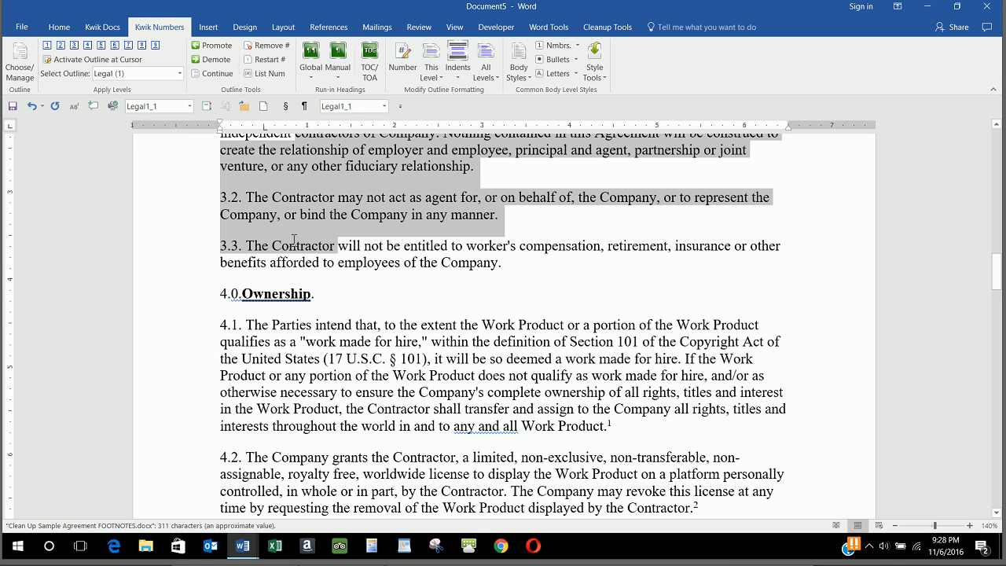
left_click(61, 45)
- Apply outline level 1 to the "Ownership" heading and level 2 to paragraphs 4.1 and 4.2
left_click(285, 294)
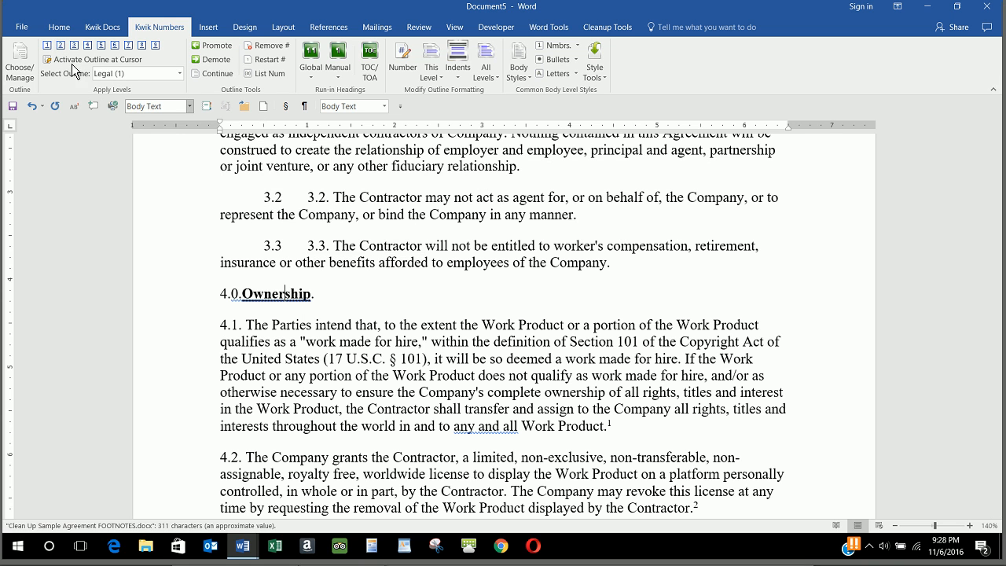
left_click(47, 45)
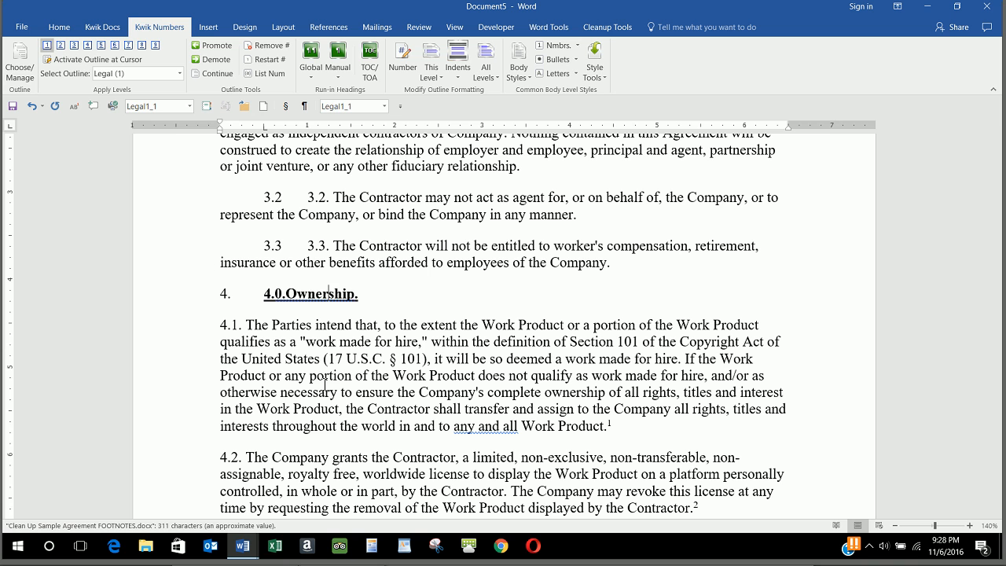
left_click_drag(334, 358, 349, 467)
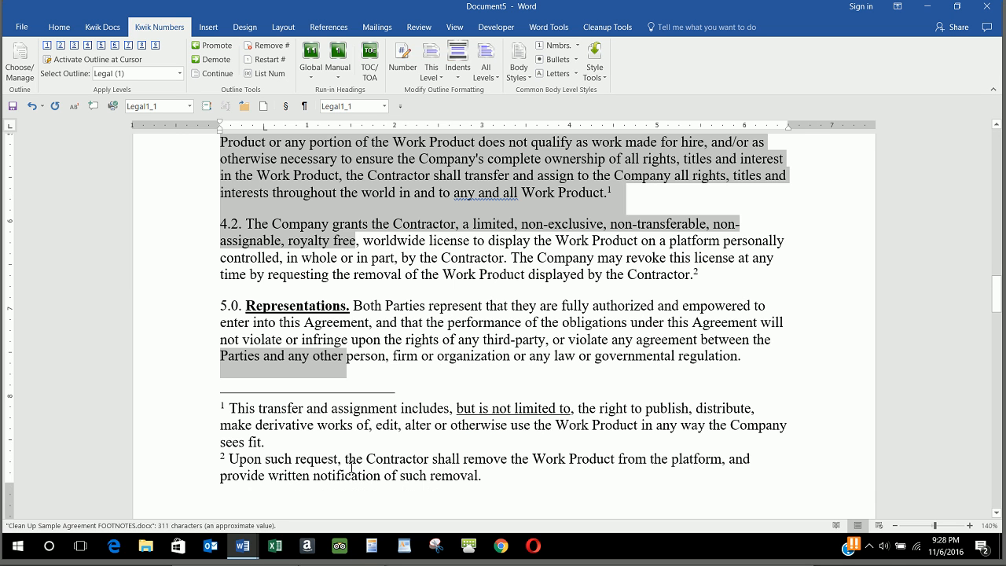
left_click_drag(347, 394, 330, 275)
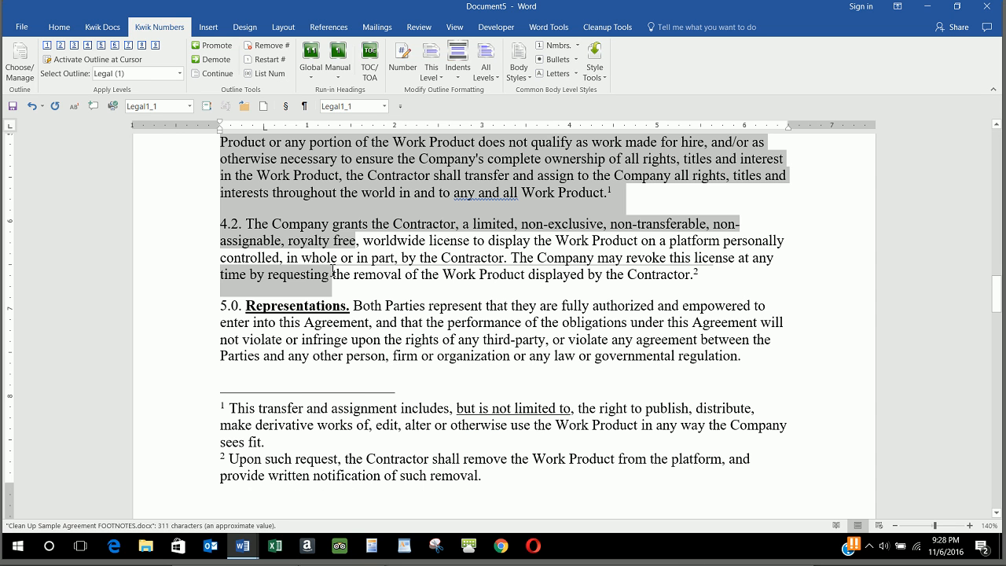
left_click(61, 45)
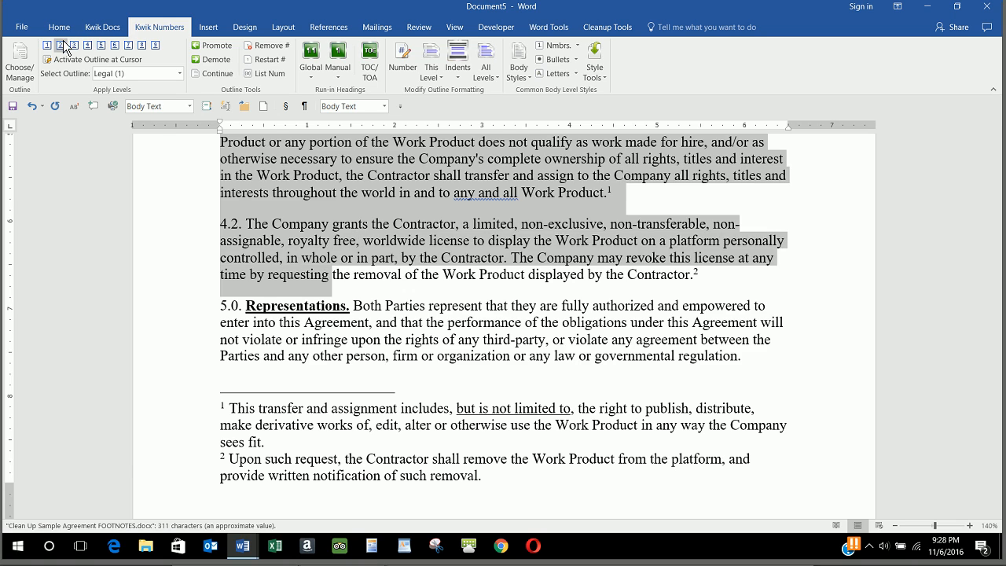
scroll(434, 322, "down", 15)
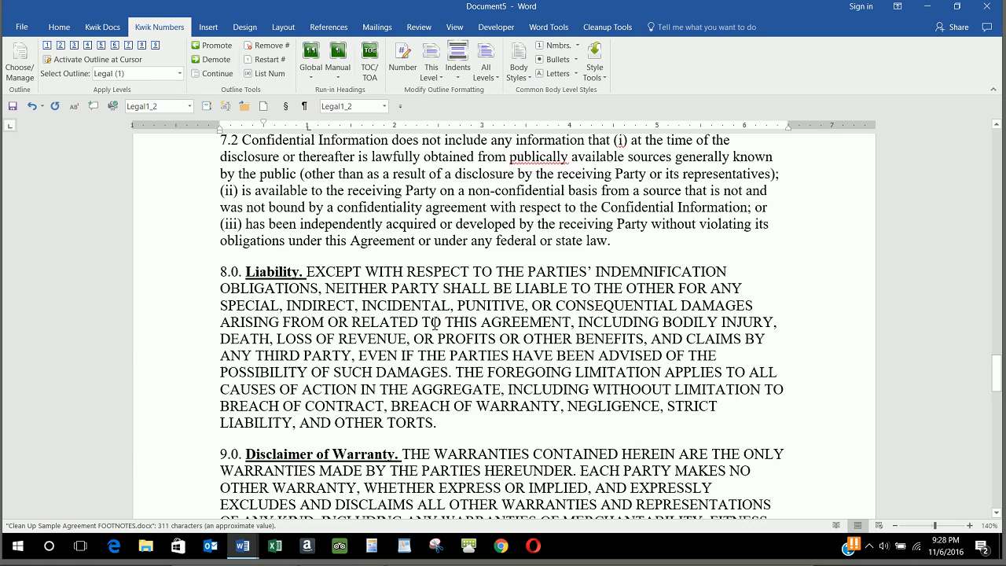
scroll(434, 322, "up", 4)
scroll(435, 322, "up", 10)
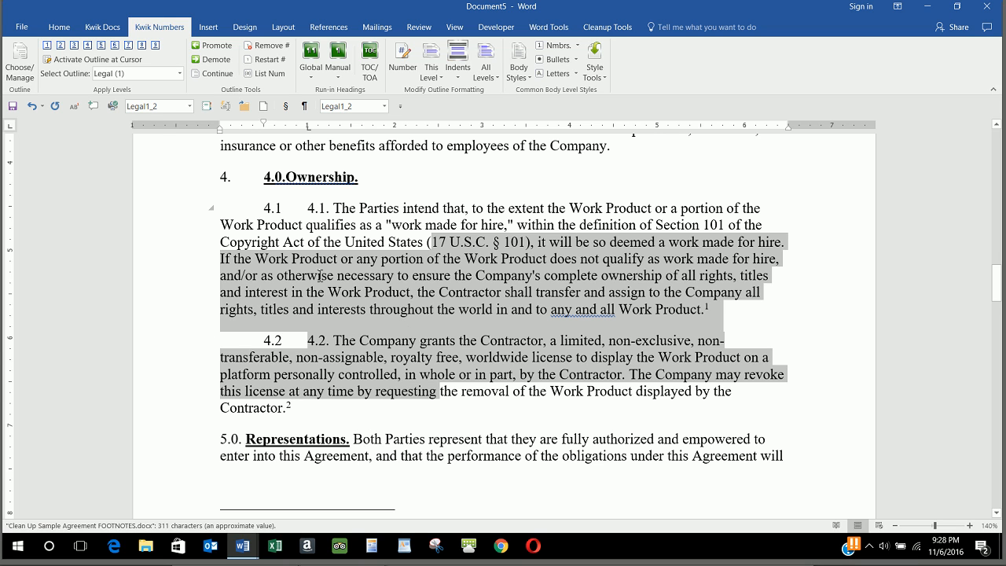
left_click(301, 238)
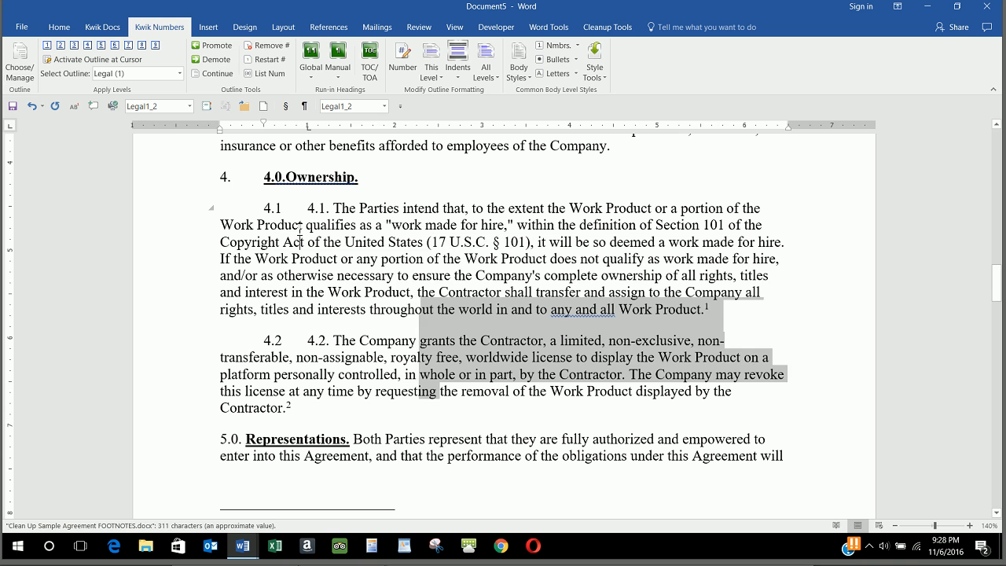
- Show the formatting marks and check what follows the typed number in paragraph 4.1
left_click(605, 27)
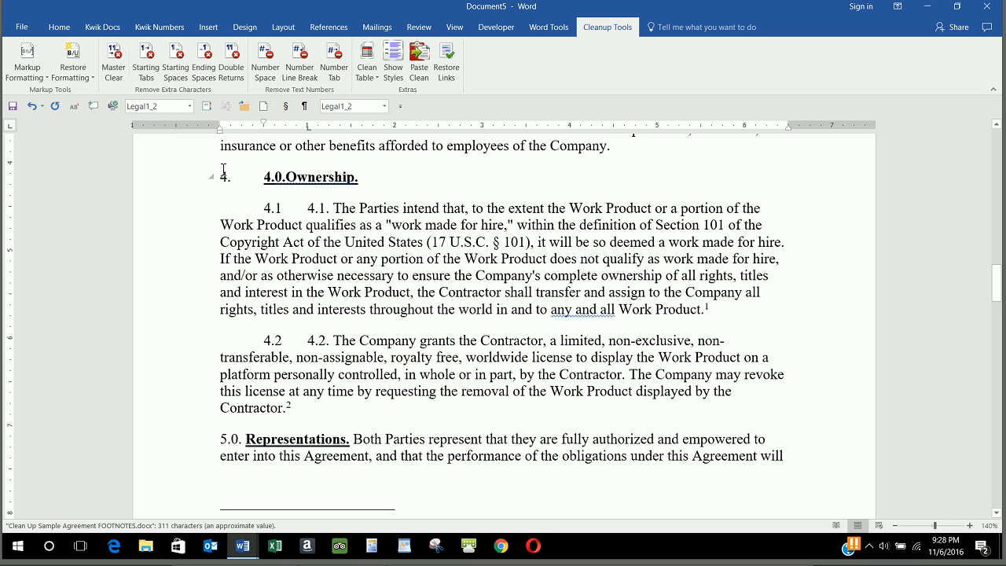
key("ctrl+shift+8")
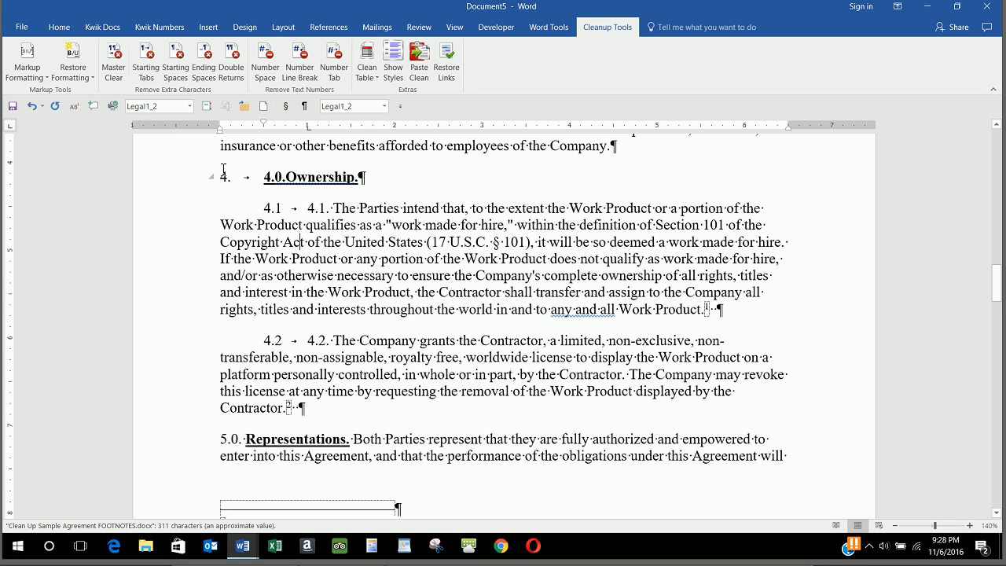
left_click(58, 30)
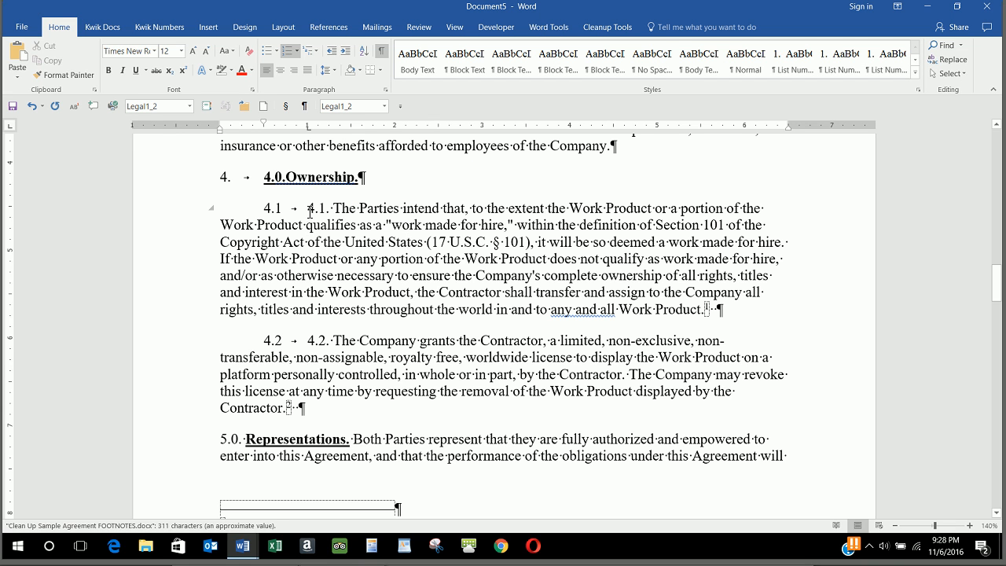
left_click_drag(310, 208, 352, 208)
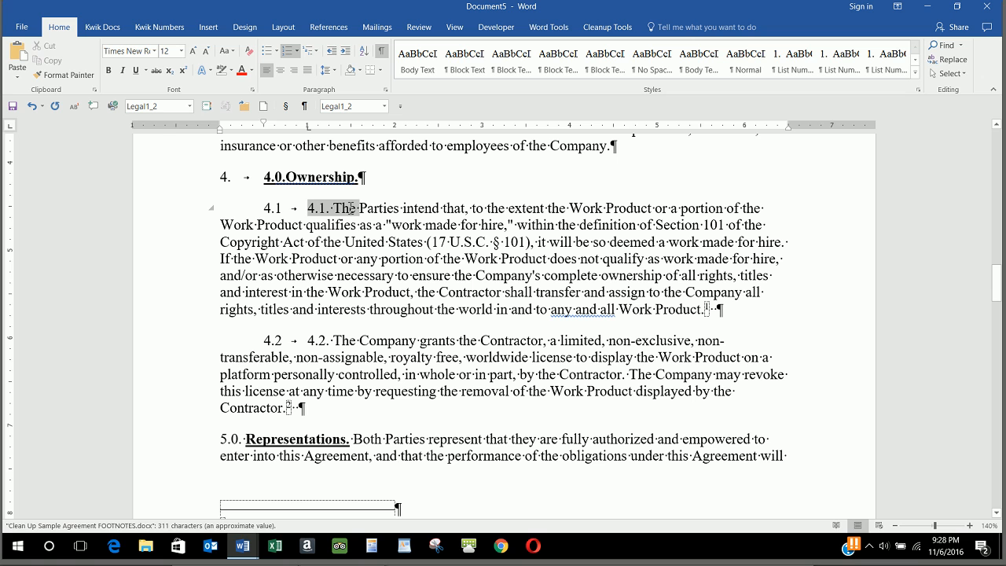
left_click(348, 258)
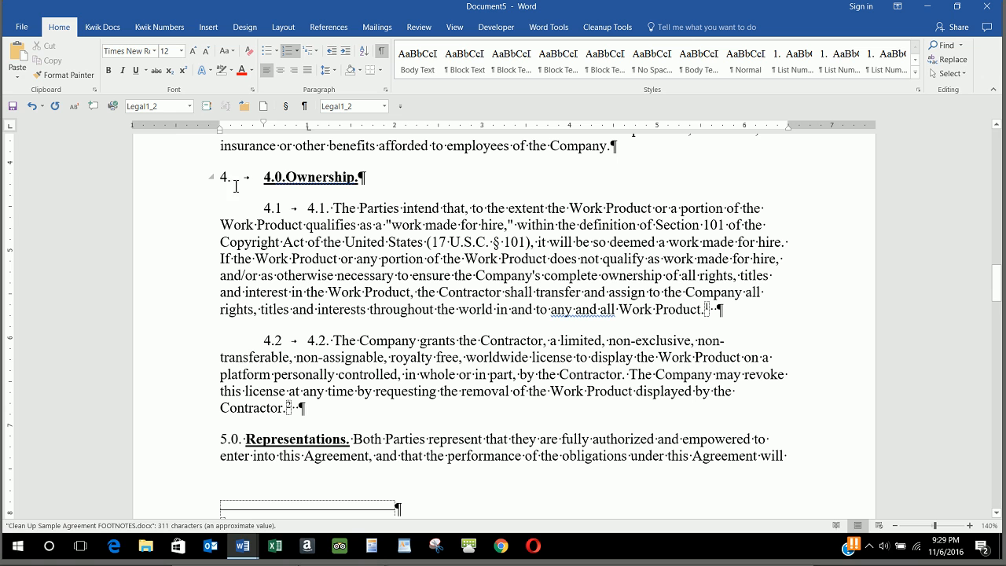
- Insert a space after the typed "4.0." in the Ownership heading and "3.0." in the Independent Contractor Status heading
left_click(285, 177)
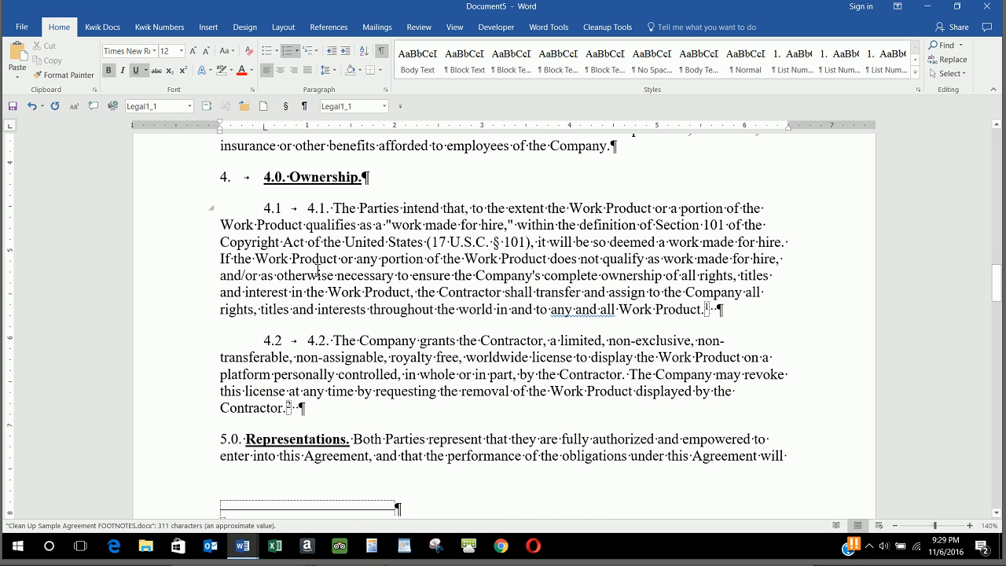
left_click(313, 290)
scroll(311, 303, "up", 12)
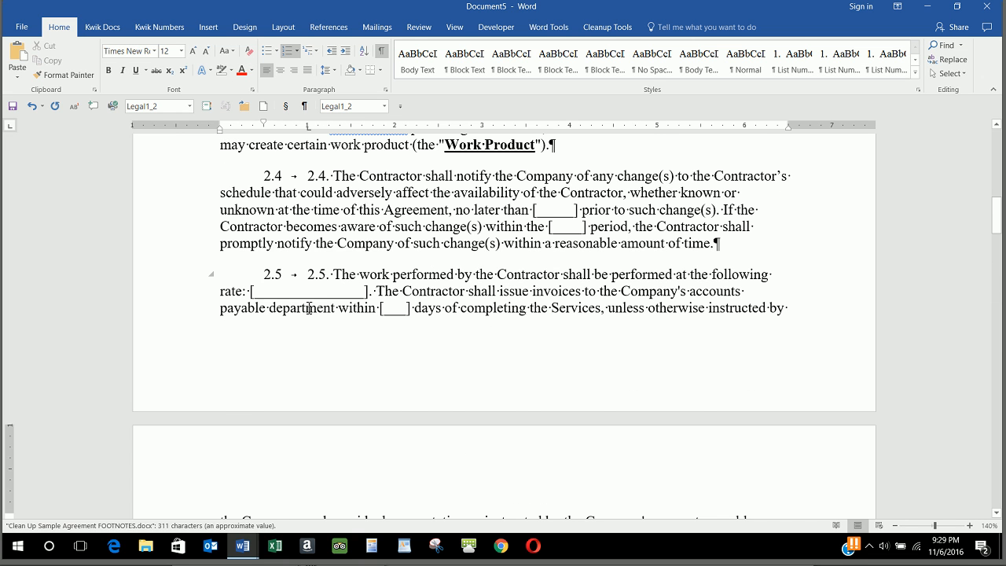
scroll(309, 308, "up", 5)
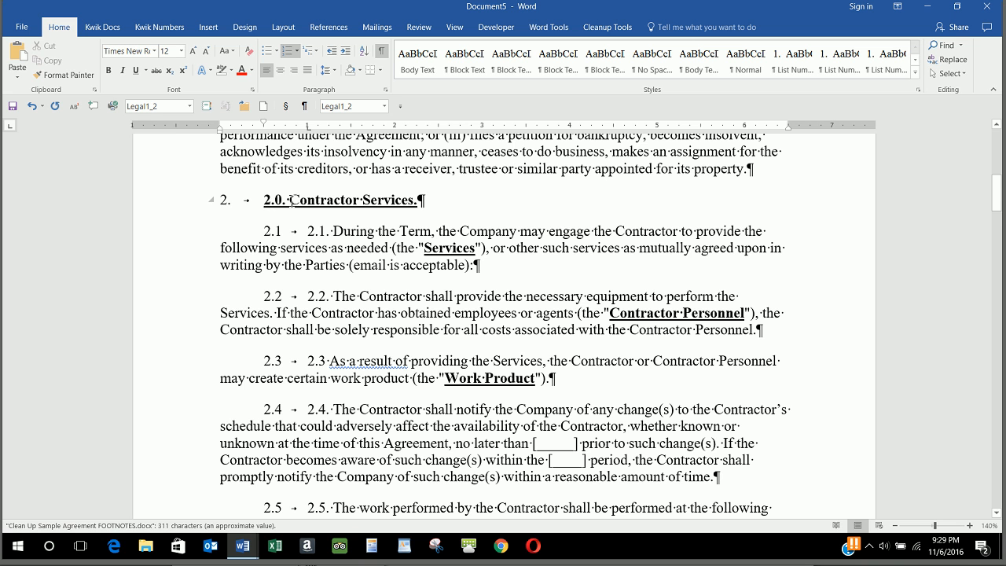
scroll(312, 307, "down", 3)
scroll(308, 314, "up", 8)
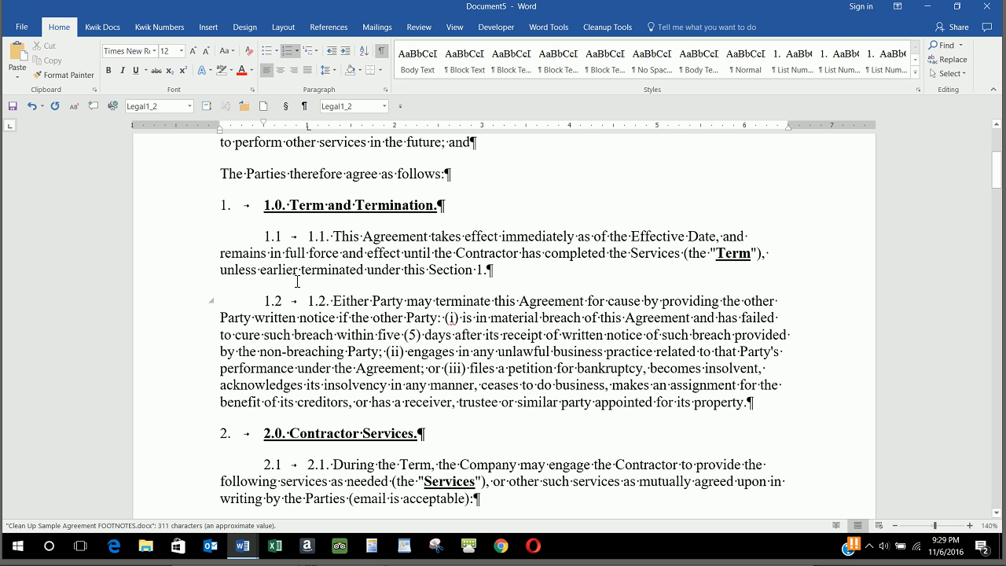
scroll(380, 351, "down", 5)
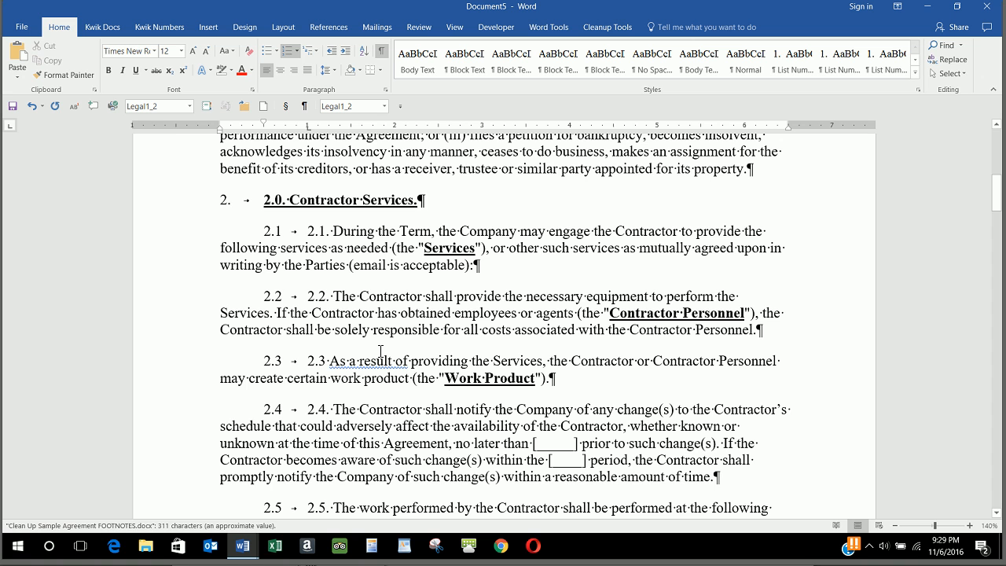
scroll(380, 351, "down", 5)
scroll(386, 353, "down", 5)
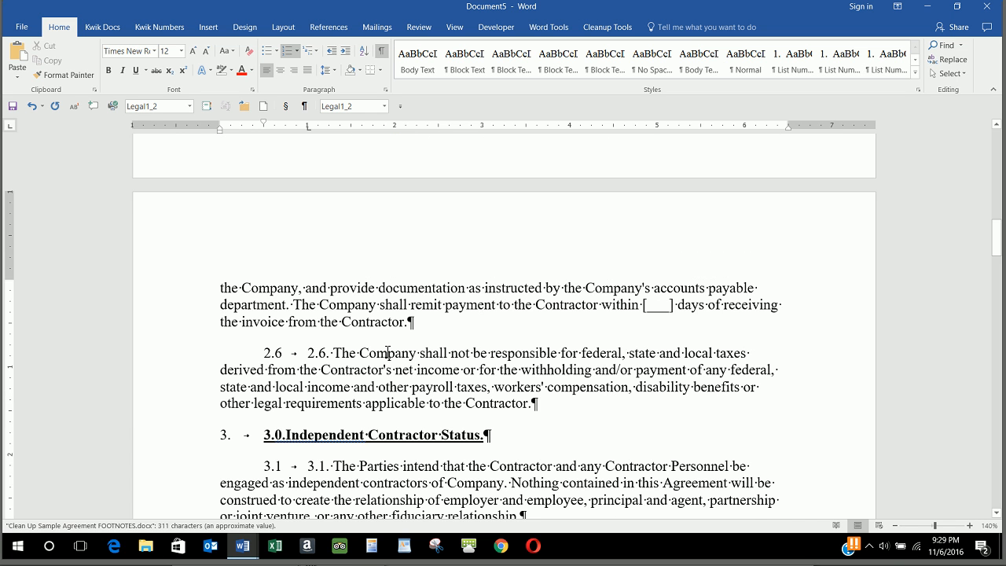
left_click(288, 434)
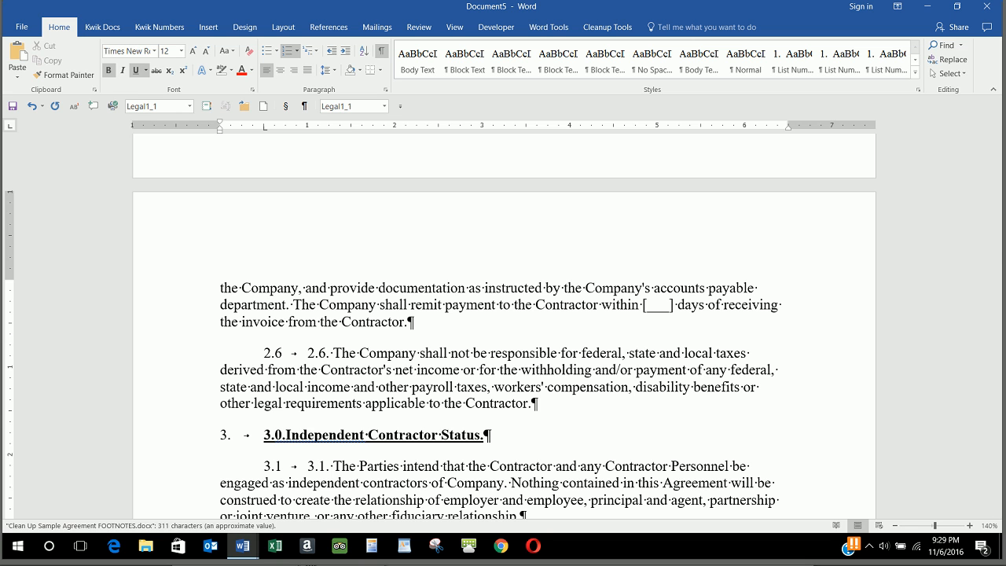
- Remove the typed numbers followed by a space from the Term and Termination heading through paragraph 4.2
scroll(312, 410, "up", 15)
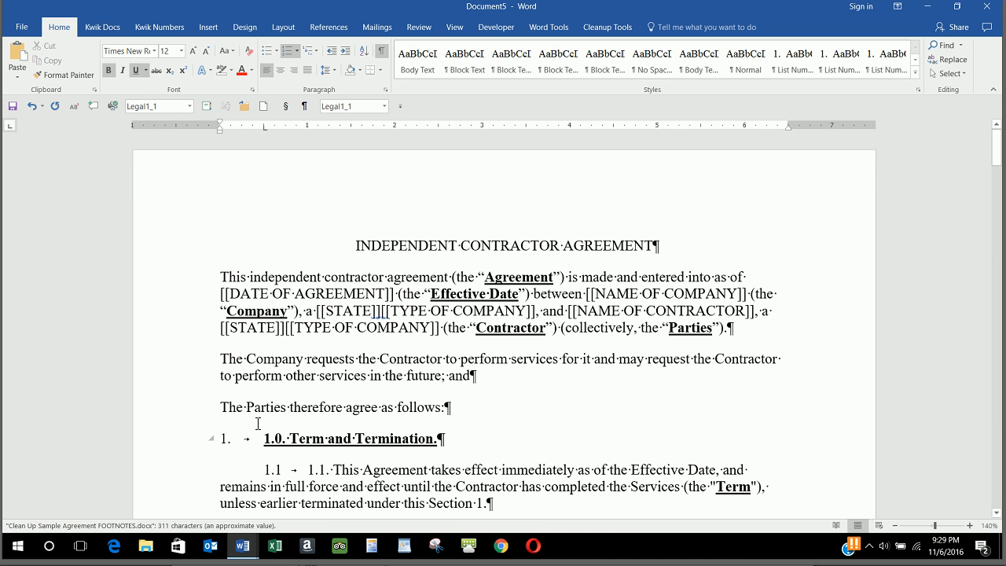
left_click_drag(269, 427, 280, 462)
scroll(280, 462, "down", 10)
scroll(280, 462, "down", 20)
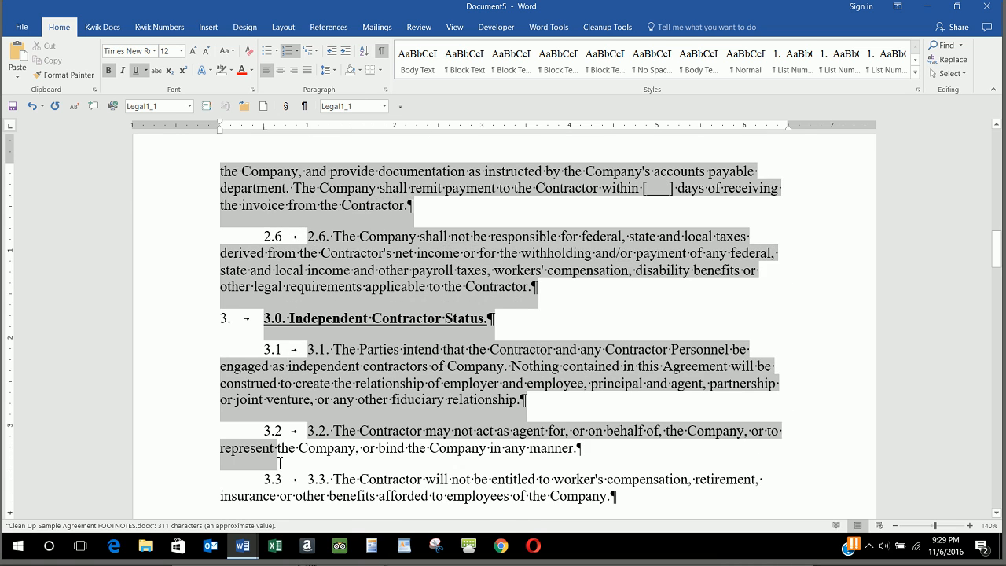
left_click_drag(280, 462, 300, 174)
scroll(483, 259, "up", 7)
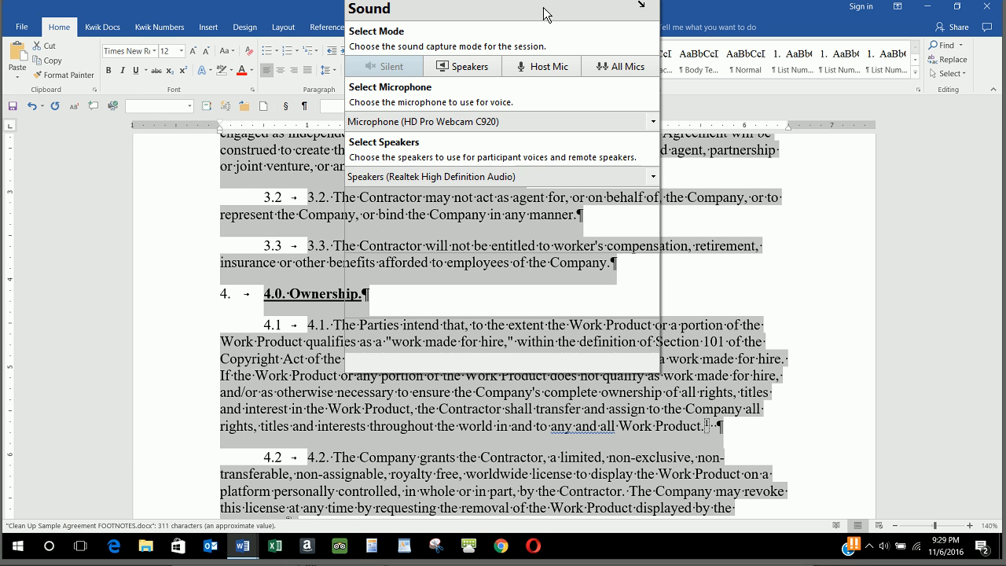
left_click(607, 26)
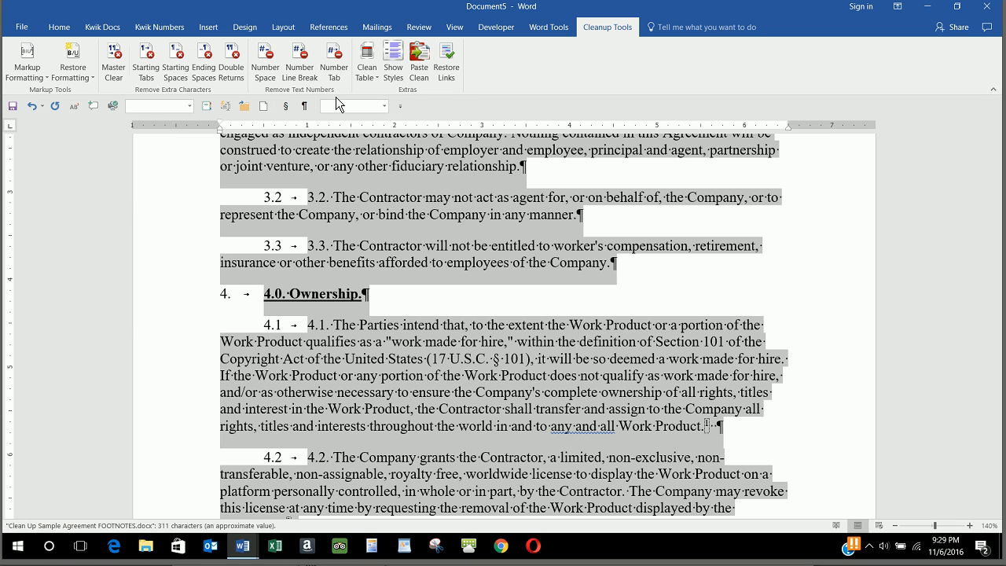
left_click(261, 70)
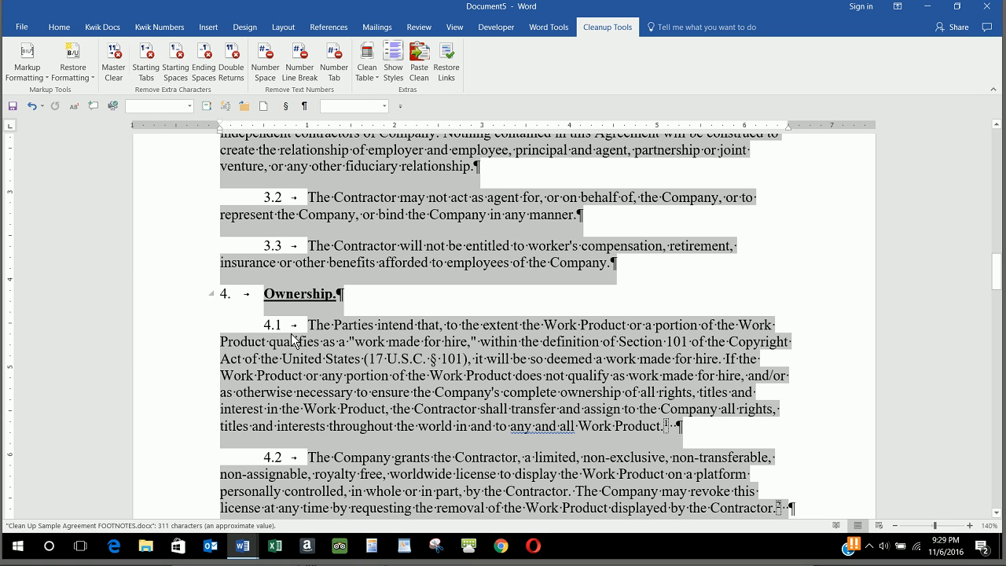
- Examine the cleaned numbering in sections 2 to 4 and the available Clean Table options
left_click(356, 212)
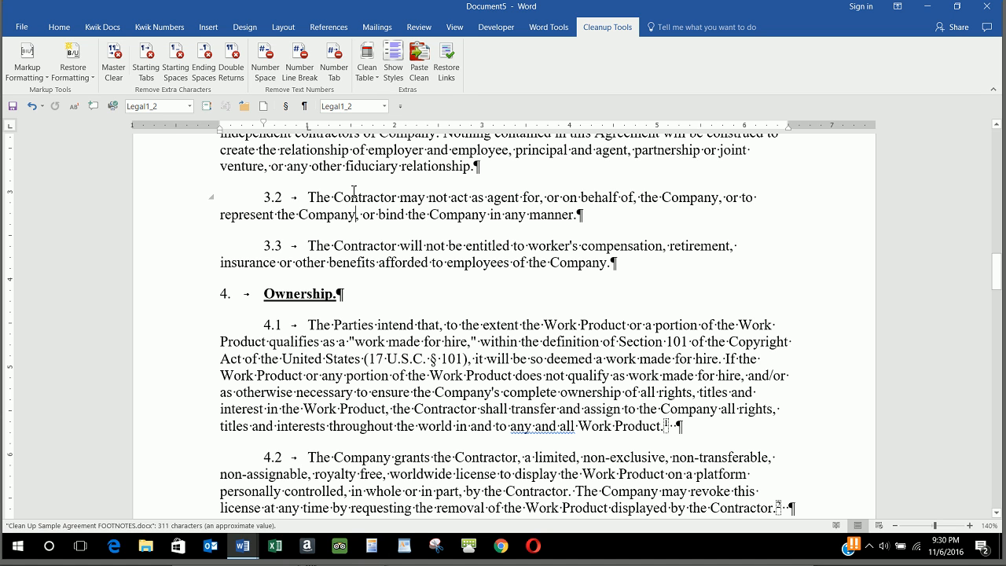
left_click(401, 242)
scroll(620, 337, "up", 5)
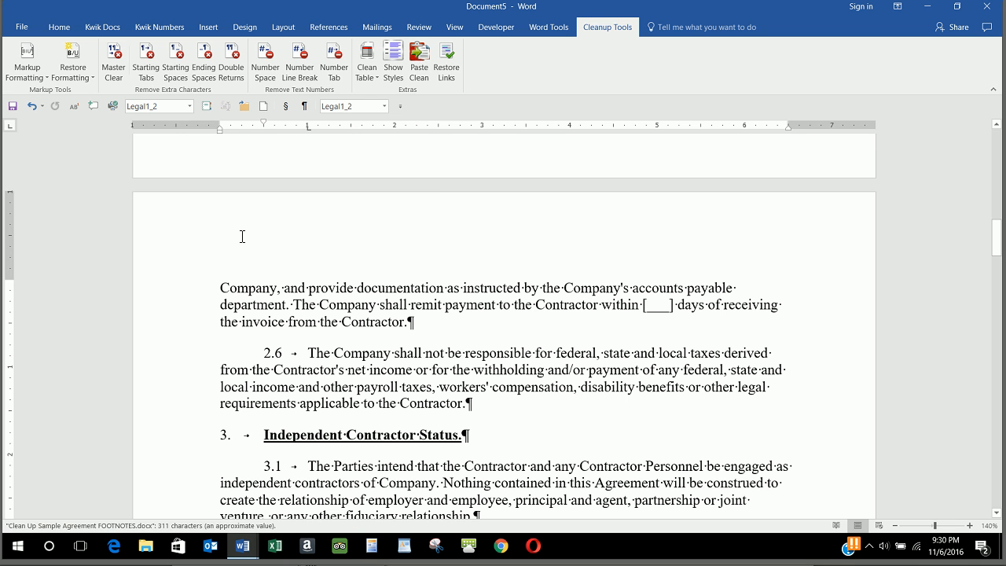
scroll(525, 300, "down", 15)
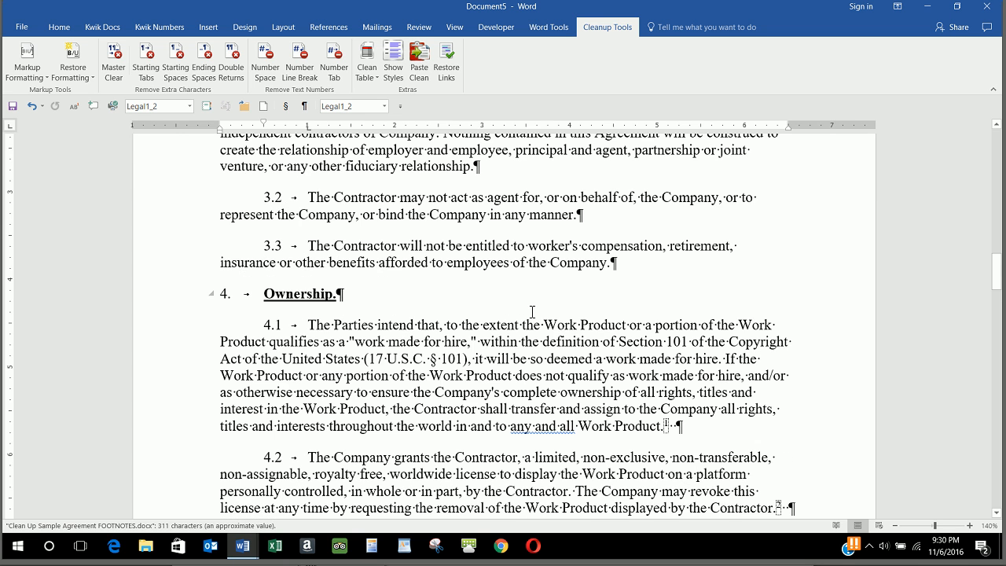
scroll(558, 303, "up", 5)
left_click(366, 74)
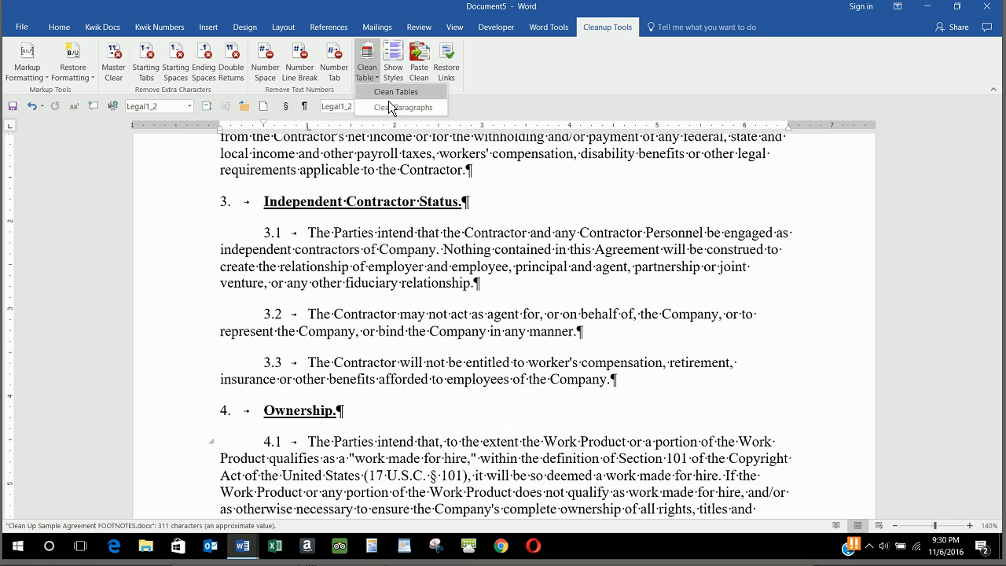
left_click(433, 255)
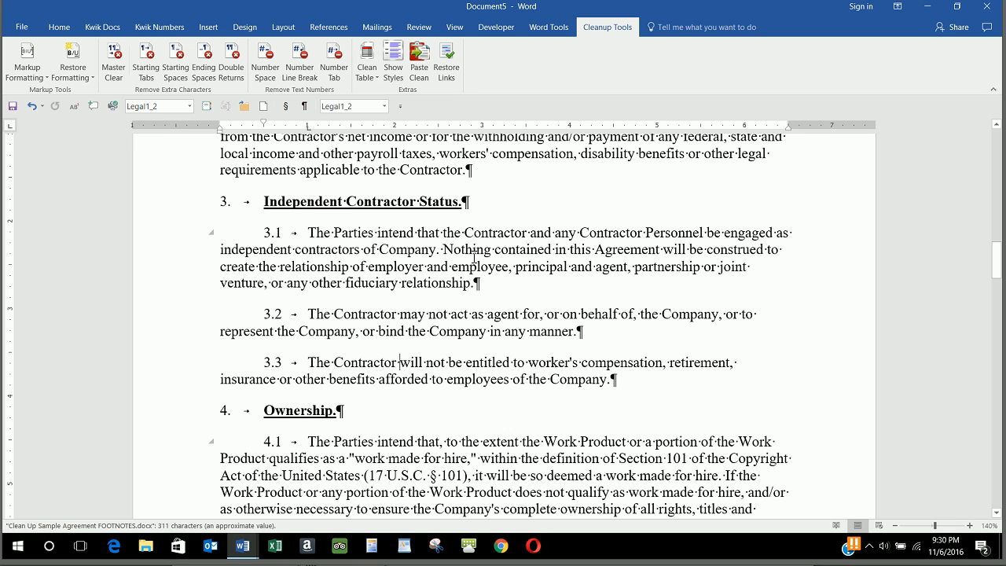